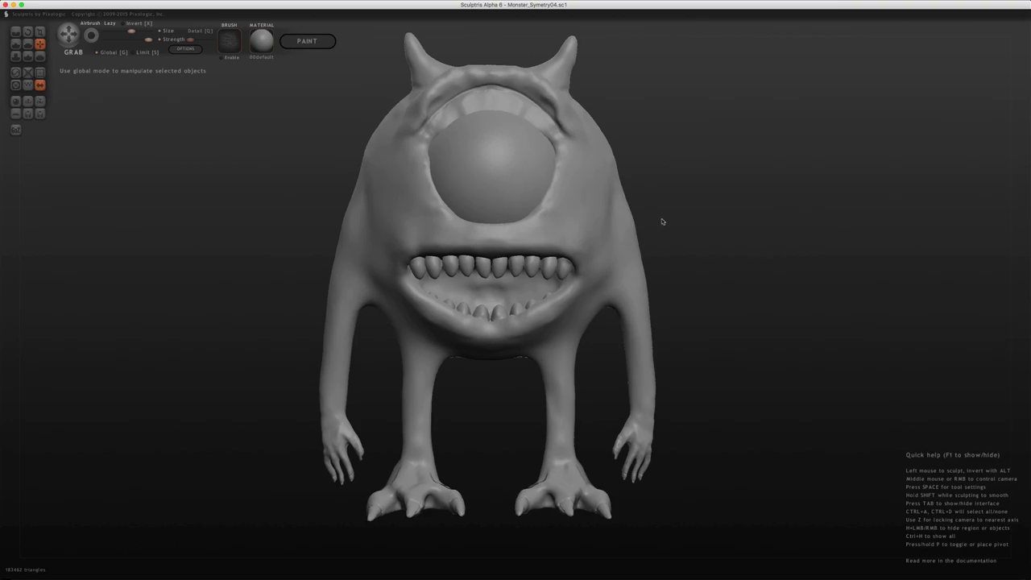
Orbit the Monster_Symetry04 sculpt to a three-quarter view.
{"action": "mouse_move", "coordinate": [659, 217]}
{"action": "left_mouse_down"}
{"action": "mouse_move", "coordinate": [735, 218]}
{"action": "mouse_move", "coordinate": [495, 237]}
{"action": "mouse_move", "coordinate": [736, 210]}
{"action": "mouse_move", "coordinate": [706, 265]}
{"action": "left_mouse_up"}
Snap the monster to front view, then orbit to see it from behind and above.
{"action": "key", "text": "z"}
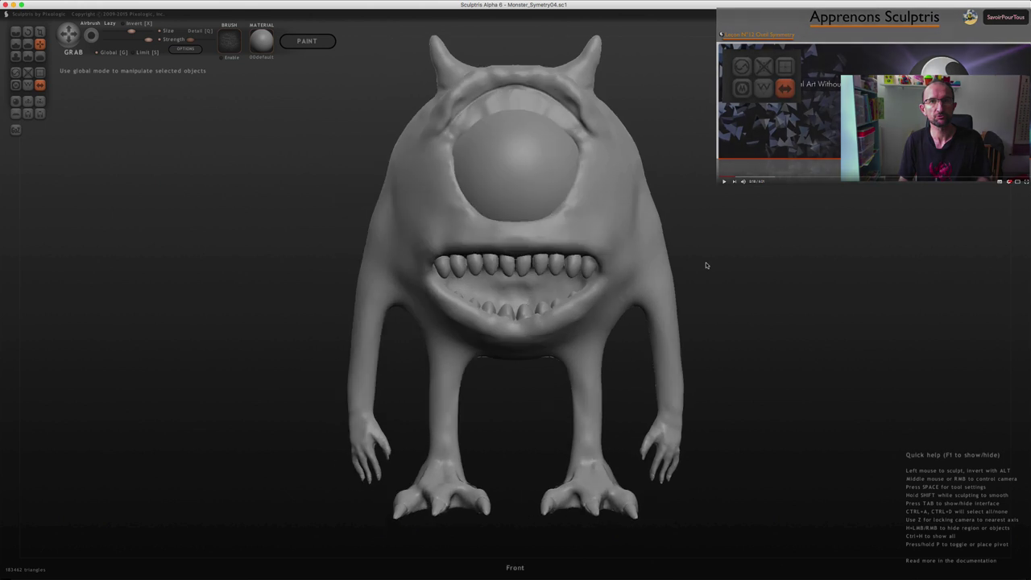
{"action": "mouse_move", "coordinate": [787, 283]}
{"action": "left_mouse_down"}
{"action": "mouse_move", "coordinate": [669, 294]}
{"action": "mouse_move", "coordinate": [767, 279]}
{"action": "mouse_move", "coordinate": [431, 257]}
{"action": "left_mouse_up"}
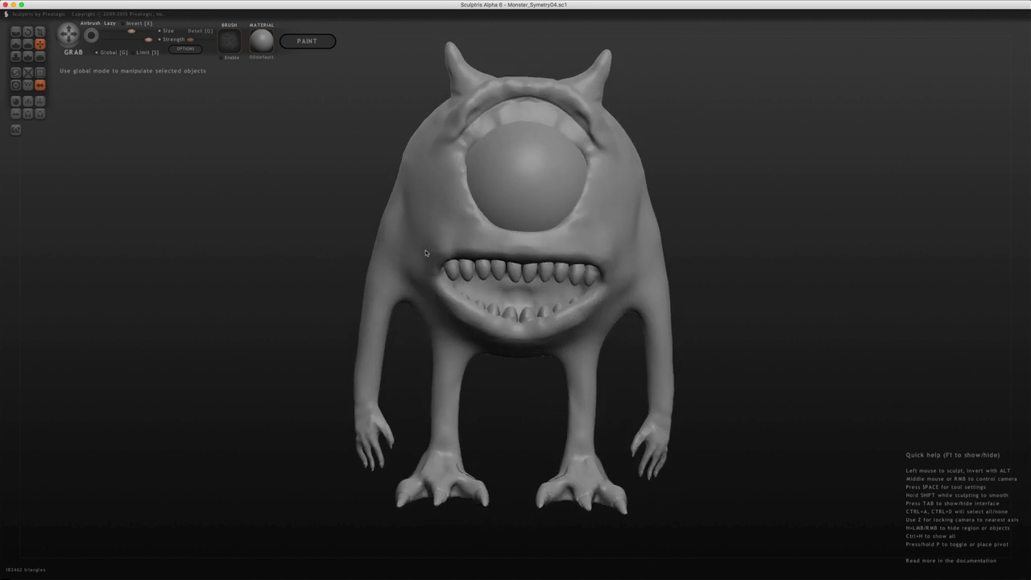
{"action": "middle_click_drag", "start_coordinate": [427, 253], "coordinate": [419, 219]}
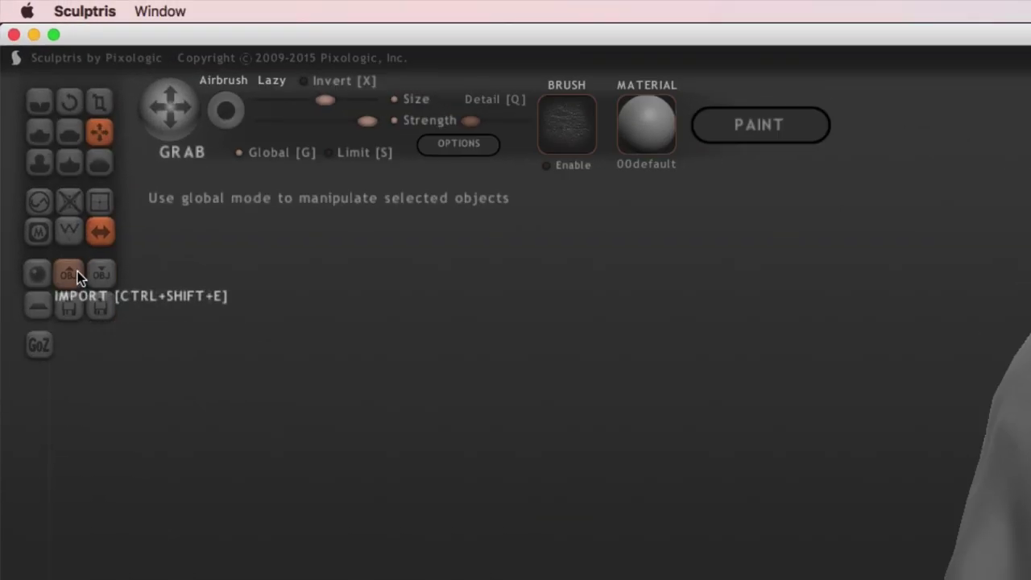
Export the monster as Monstre.obj, replacing the existing copy in Lesson13_Import-Export.
{"action": "left_click", "coordinate": [103, 271]}
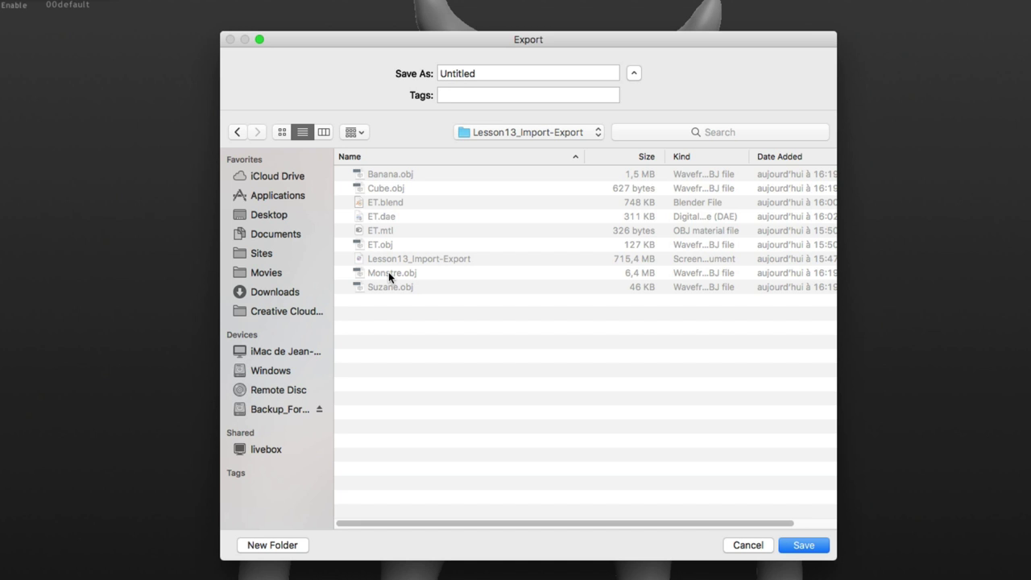
{"action": "type", "text": "Monstre"}
{"action": "left_click", "coordinate": [797, 551]}
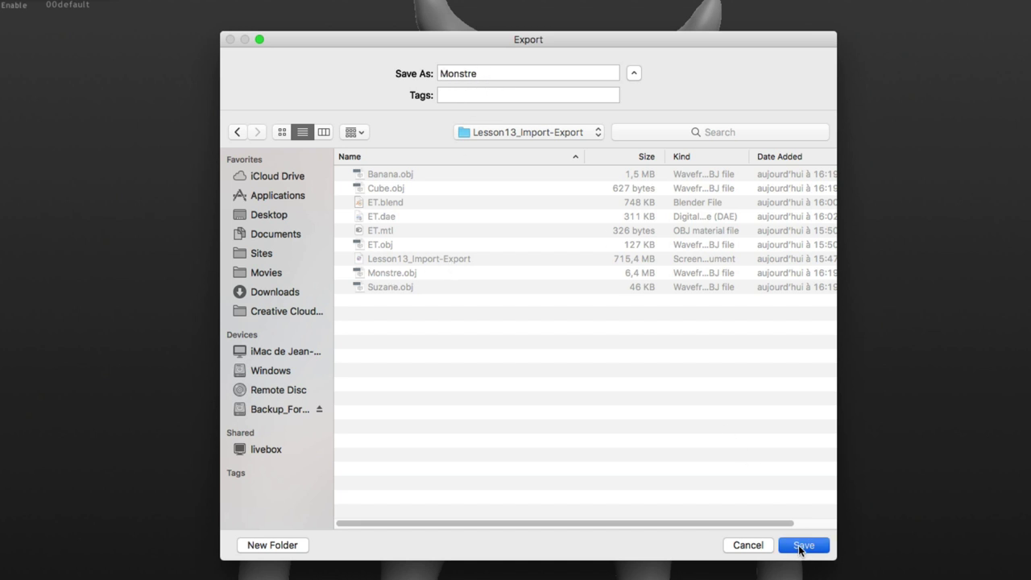
{"action": "left_click", "coordinate": [624, 137]}
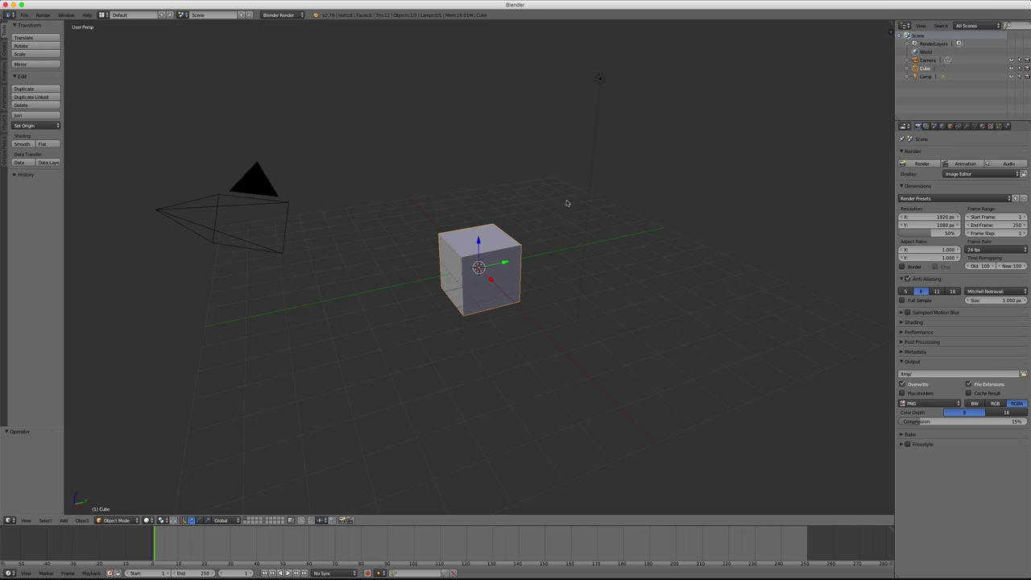
Orbit around Blender's default cube and show the File > Import format list.
{"action": "mouse_move", "coordinate": [584, 222]}
{"action": "middle_mouse_down"}
{"action": "mouse_move", "coordinate": [614, 210]}
{"action": "mouse_move", "coordinate": [580, 218]}
{"action": "mouse_move", "coordinate": [605, 228]}
{"action": "mouse_move", "coordinate": [642, 206]}
{"action": "mouse_move", "coordinate": [555, 214]}
{"action": "mouse_move", "coordinate": [614, 217]}
{"action": "middle_mouse_up"}
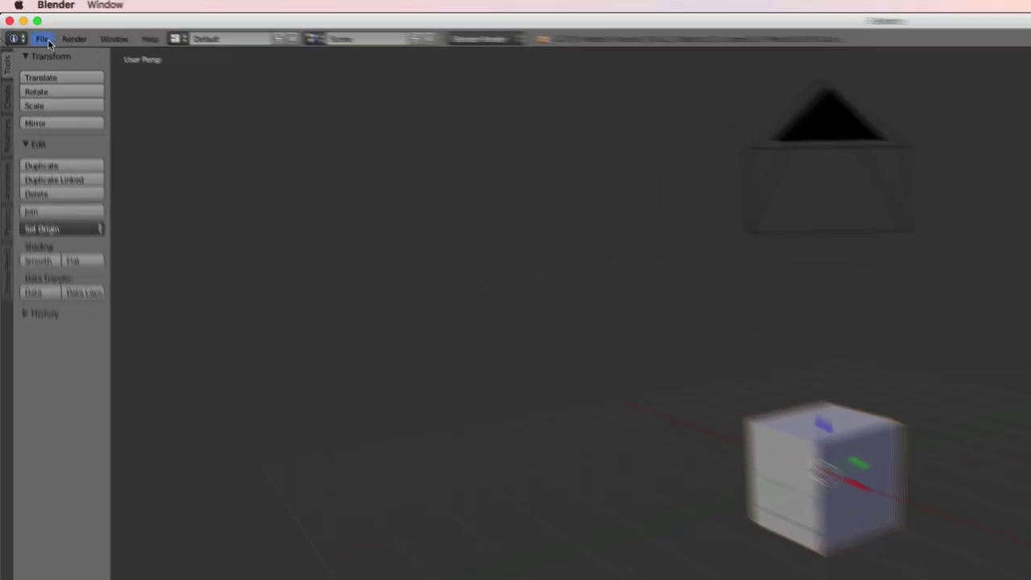
{"action": "left_click", "coordinate": [24, 15]}
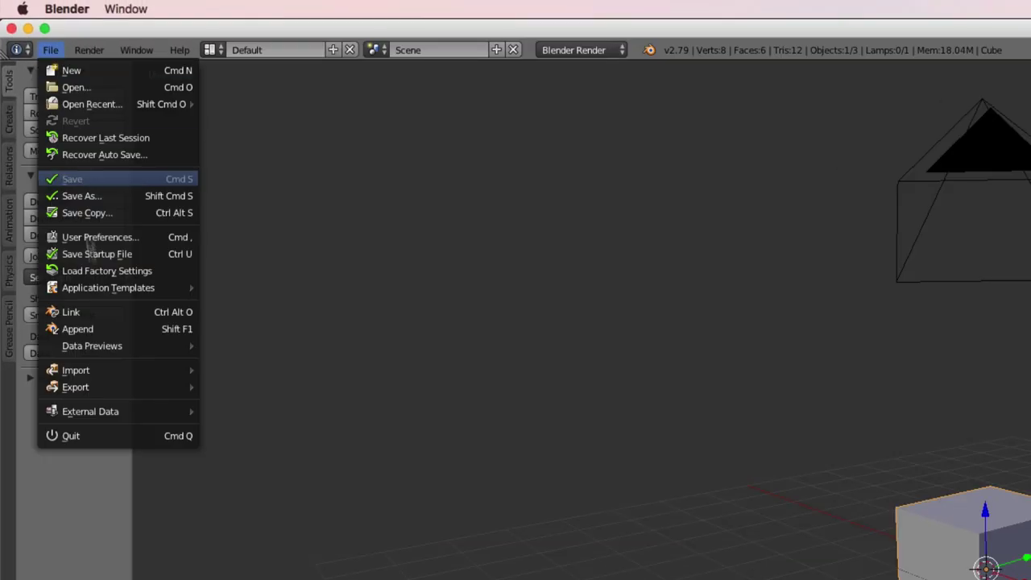
{"action": "mouse_move", "coordinate": [76, 369]}
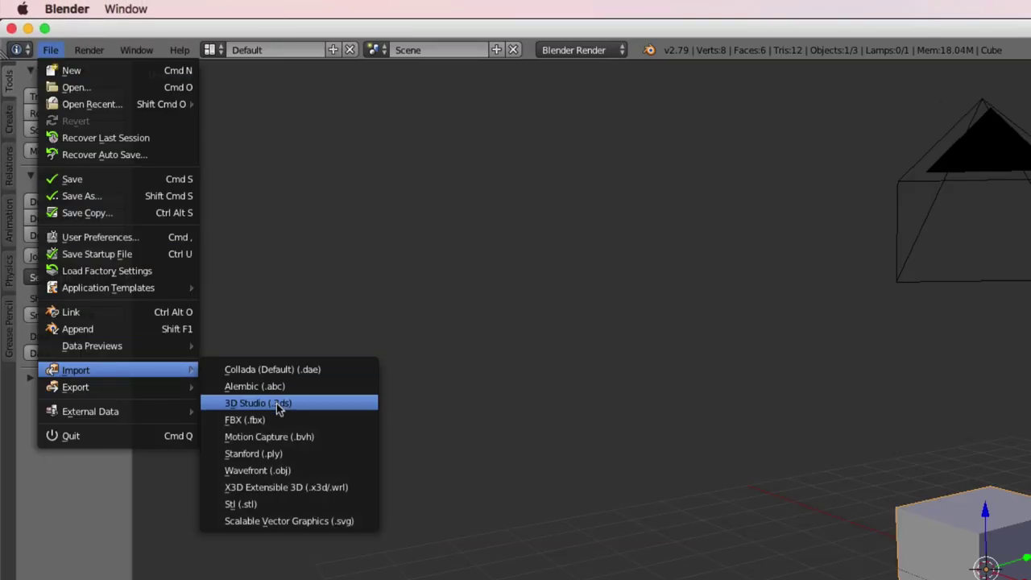
Import Monstre.obj as a Wavefront OBJ into the Blender scene.
{"action": "left_click", "coordinate": [258, 471]}
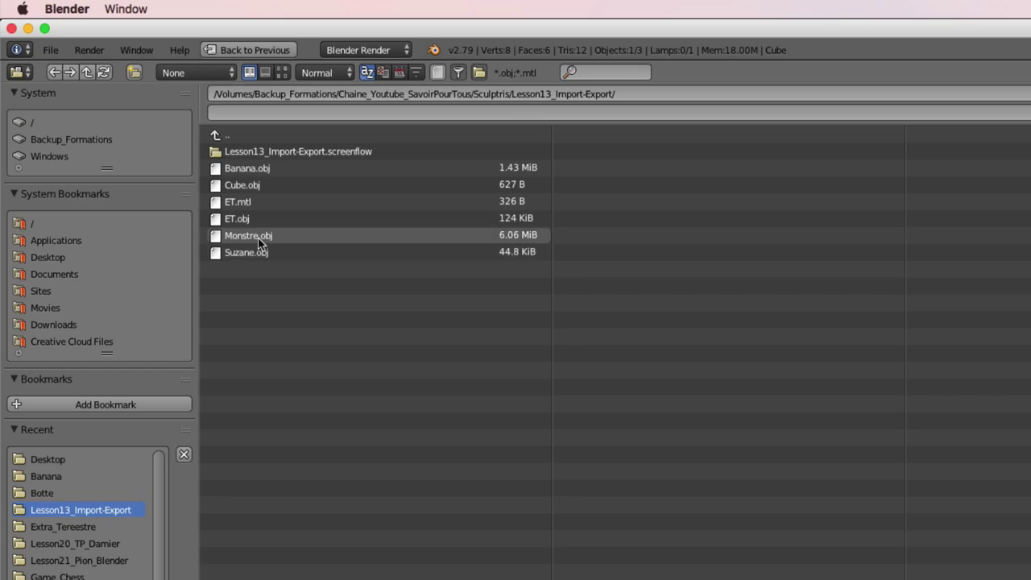
{"action": "left_click", "coordinate": [249, 238]}
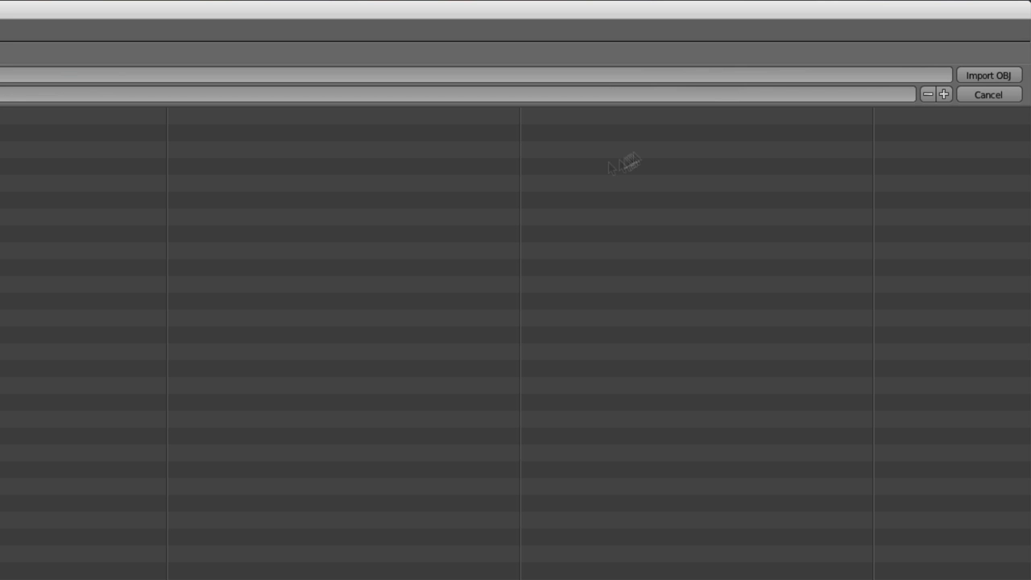
{"action": "left_click", "coordinate": [984, 76]}
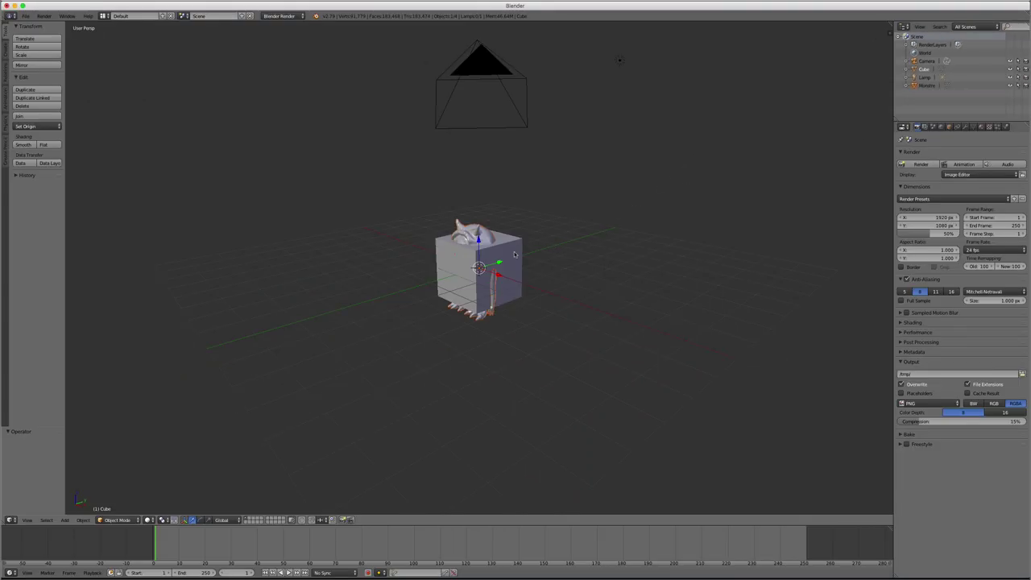
Delete the default cube and switch to the front view.
{"action": "key", "text": "x"}
{"action": "left_click", "coordinate": [516, 257]}
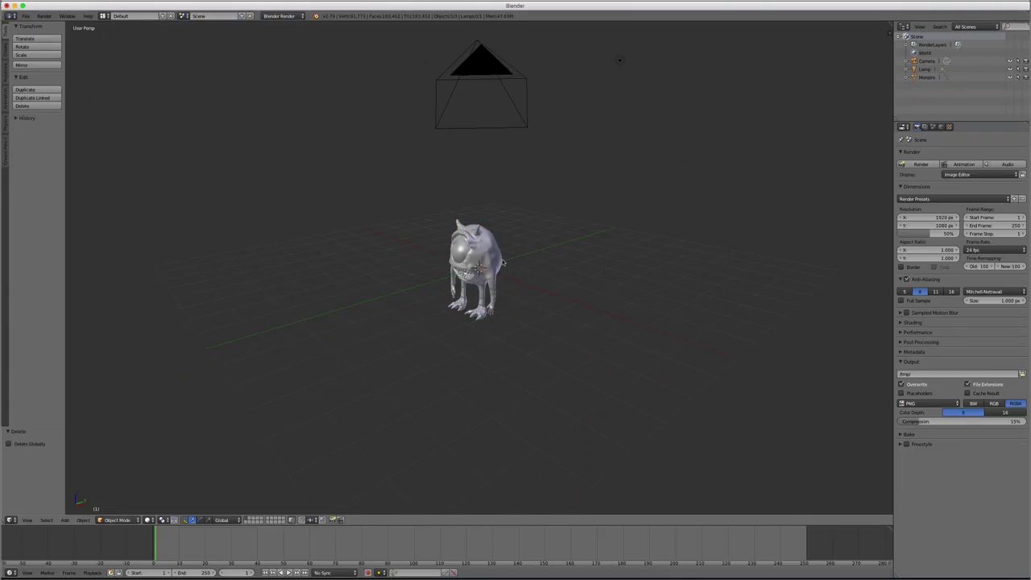
{"action": "key", "text": "KP_1"}
Zoom and orbit around the monster to inspect it from level and slightly above.
{"action": "scroll", "coordinate": [467, 249], "scroll_direction": "up", "scroll_amount": 8}
{"action": "middle_click_drag", "start_coordinate": [468, 249], "coordinate": [454, 243]}
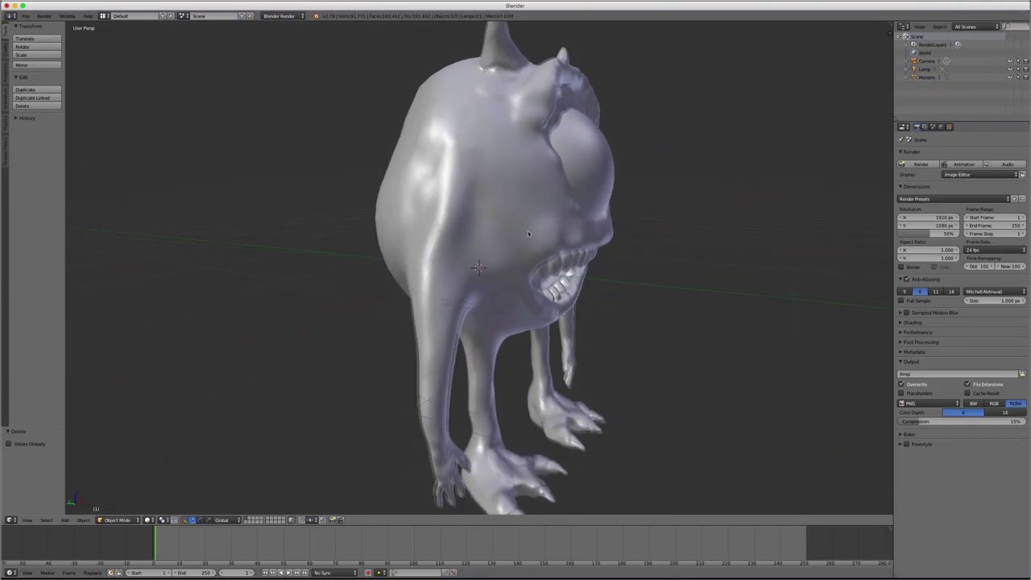
{"action": "scroll", "coordinate": [453, 244], "scroll_direction": "down", "scroll_amount": 5}
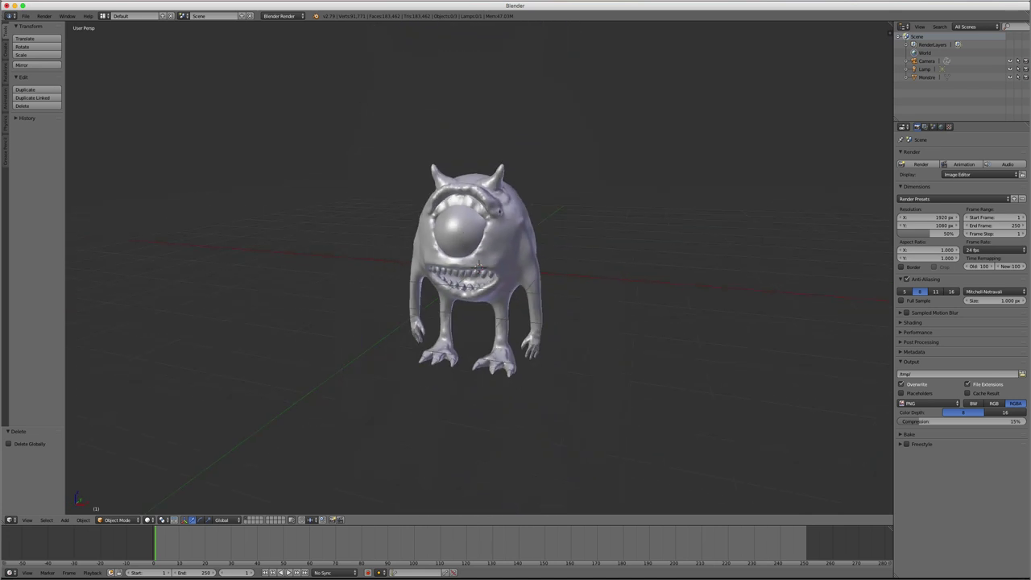
{"action": "middle_click_drag", "start_coordinate": [453, 243], "coordinate": [559, 226]}
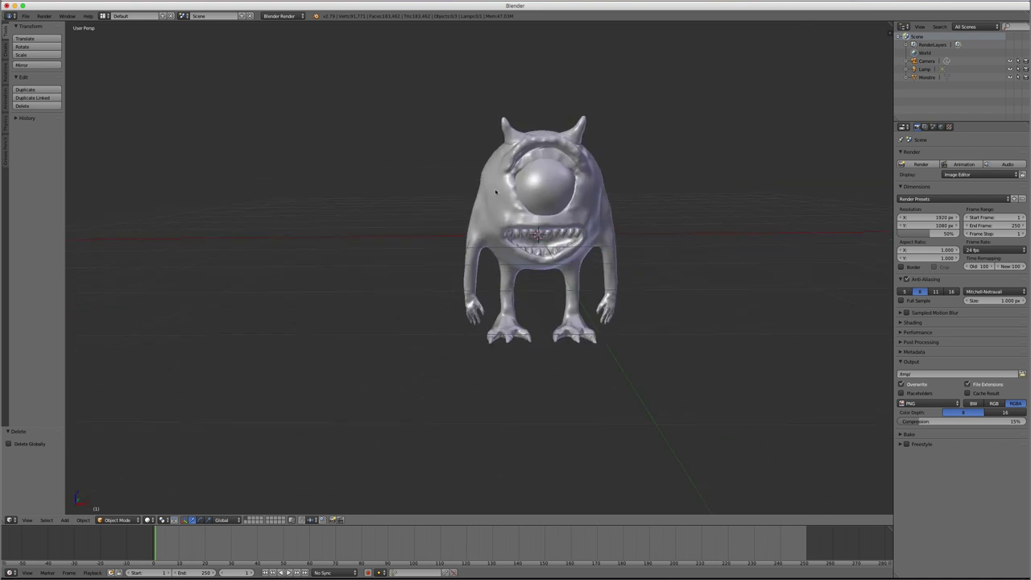
{"action": "scroll", "coordinate": [524, 182], "scroll_direction": "down", "scroll_amount": 3}
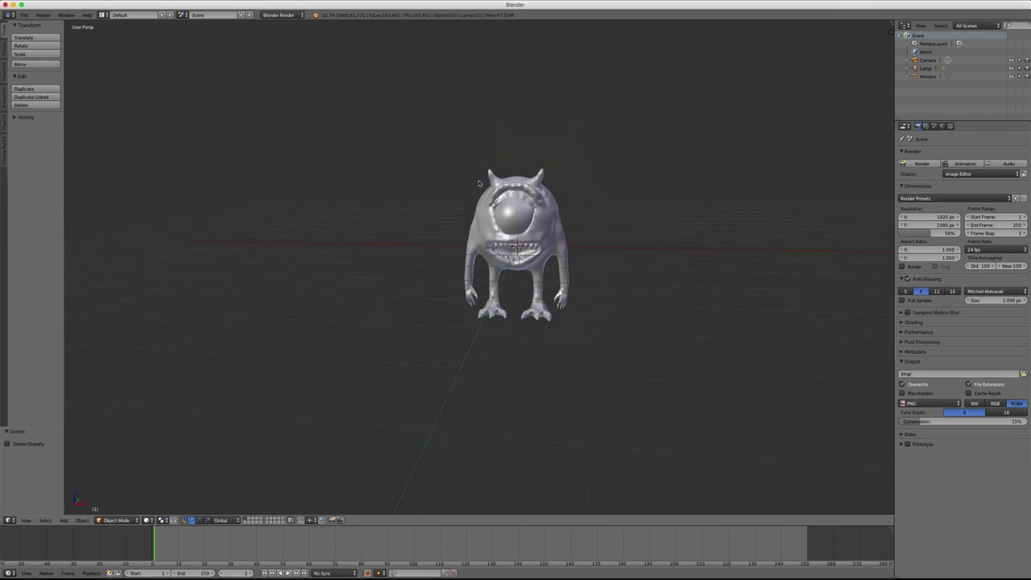
{"action": "middle_click_drag", "start_coordinate": [484, 186], "coordinate": [499, 188]}
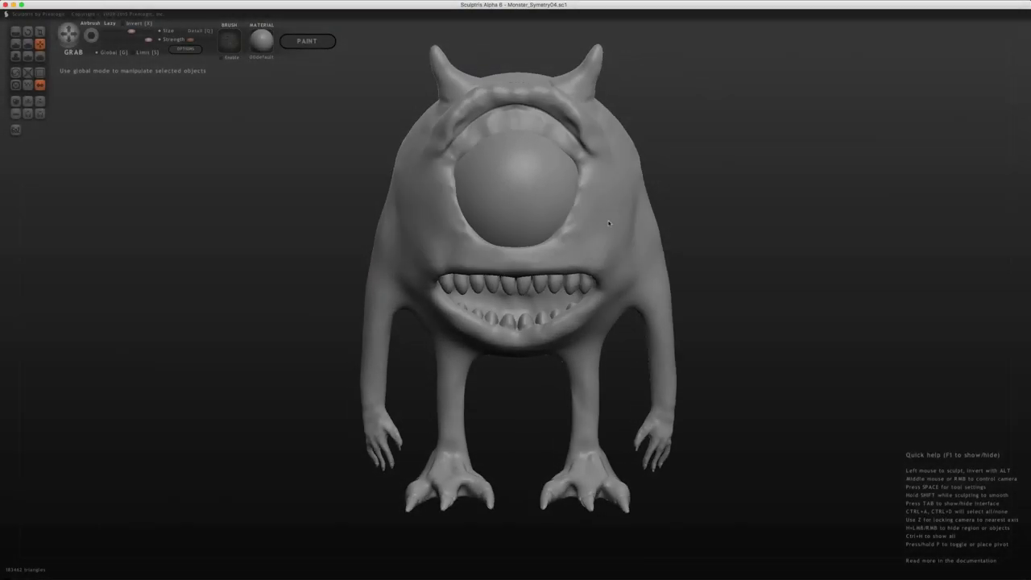
Create a new Sculptris scene with a flat plane and view it from above.
{"action": "middle_click_drag", "start_coordinate": [527, 202], "coordinate": [452, 193]}
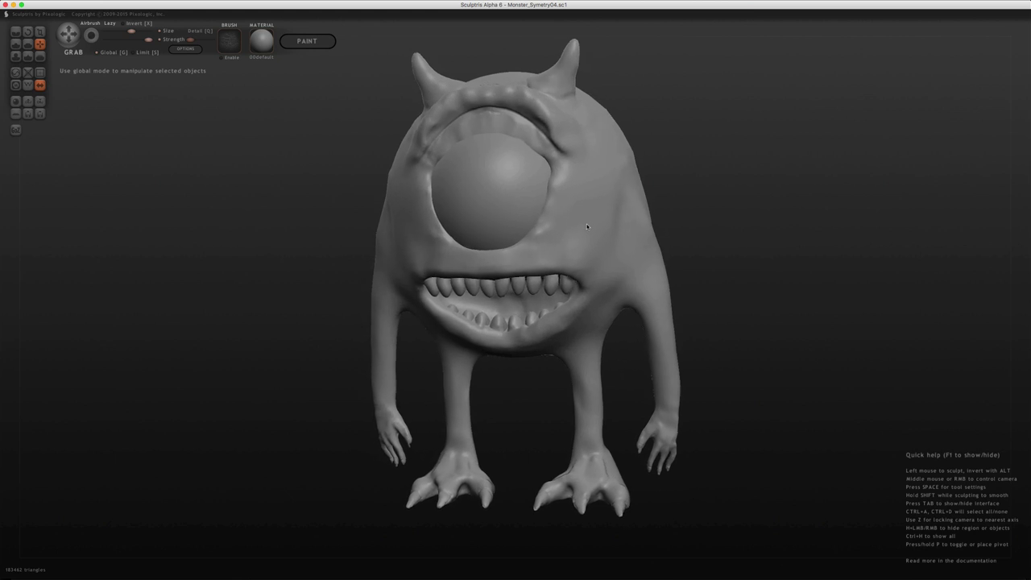
{"action": "left_click", "coordinate": [16, 118]}
{"action": "left_click", "coordinate": [479, 266]}
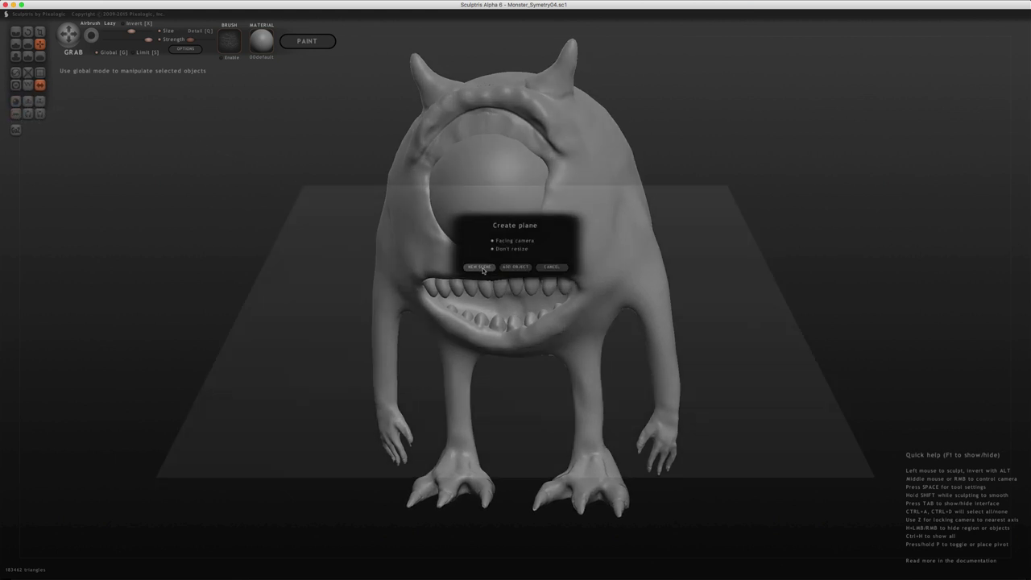
{"action": "mouse_move", "coordinate": [368, 267]}
{"action": "middle_mouse_down"}
{"action": "mouse_move", "coordinate": [476, 274]}
{"action": "mouse_move", "coordinate": [449, 271]}
{"action": "middle_mouse_up"}
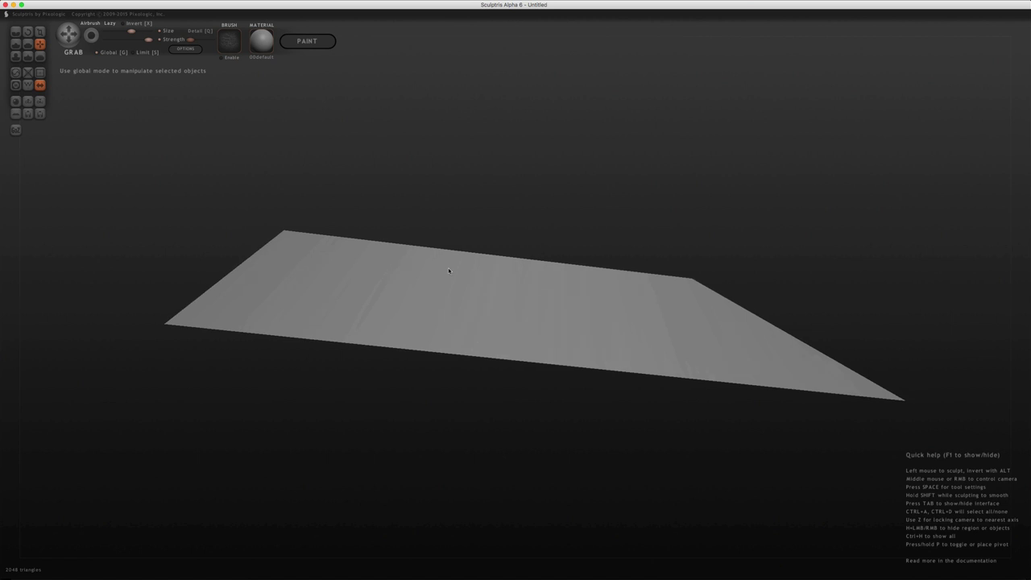
{"action": "middle_click_drag", "start_coordinate": [809, 208], "coordinate": [531, 369]}
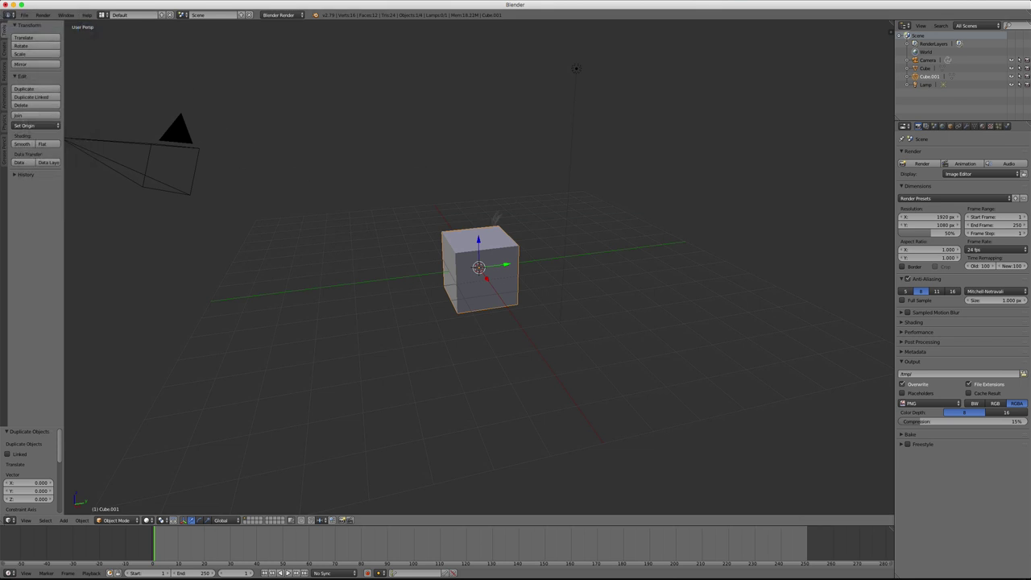
Orbit to a near-front view and delete the lamp.
{"action": "mouse_move", "coordinate": [496, 218]}
{"action": "middle_mouse_down"}
{"action": "mouse_move", "coordinate": [521, 287]}
{"action": "mouse_move", "coordinate": [549, 177]}
{"action": "middle_mouse_up"}
{"action": "right_click", "coordinate": [539, 64]}
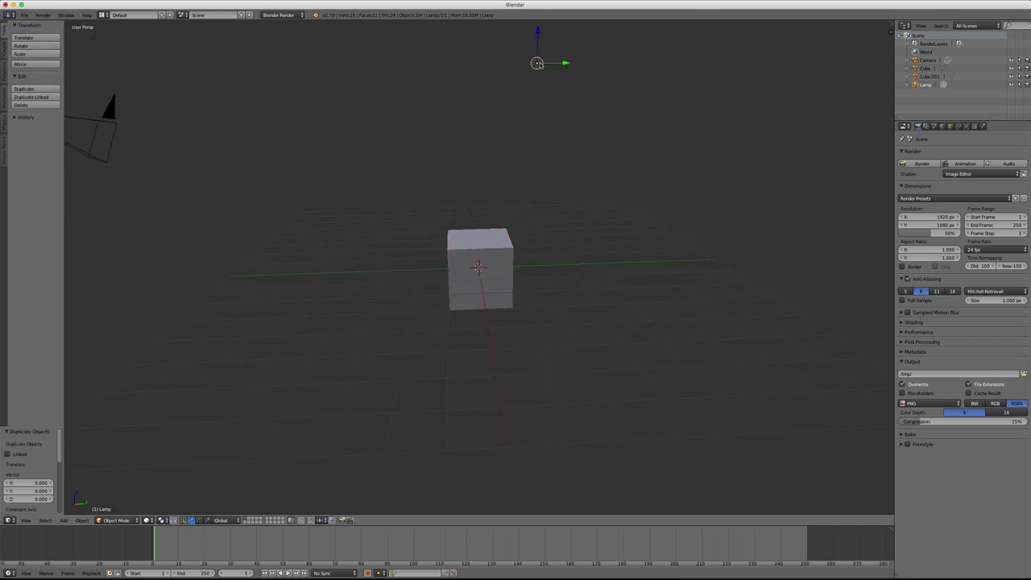
{"action": "key", "text": "x"}
{"action": "left_click", "coordinate": [538, 64]}
Delete the camera, leaving only the two cubes.
{"action": "right_click", "coordinate": [103, 133]}
{"action": "key", "text": "x"}
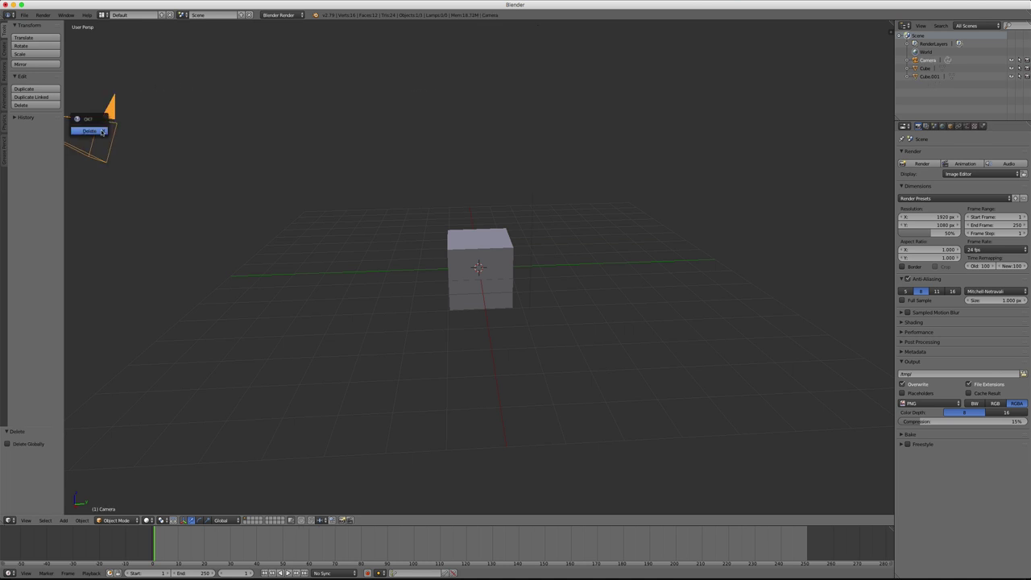
{"action": "left_click", "coordinate": [104, 131]}
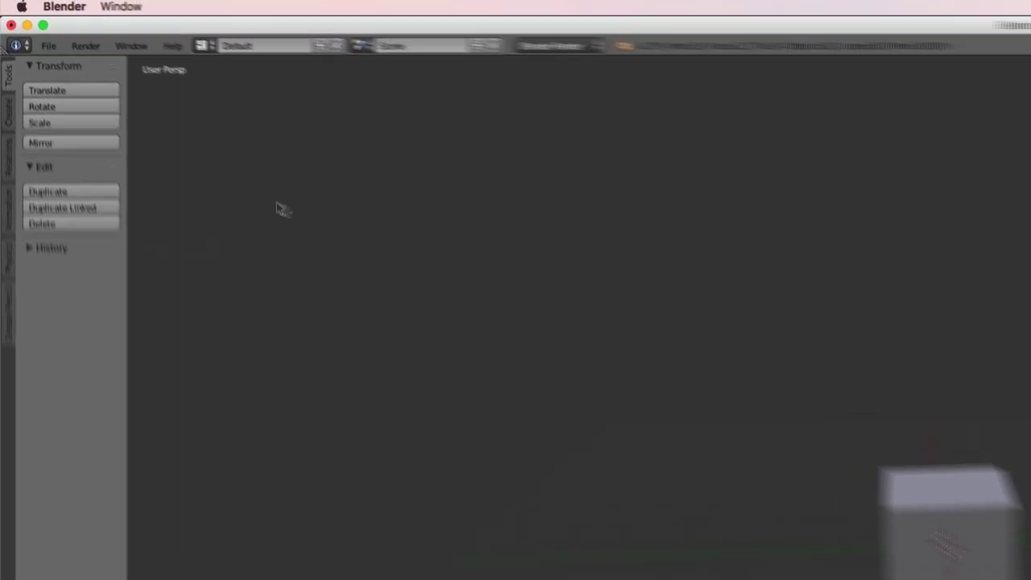
{"action": "left_click", "coordinate": [58, 56]}
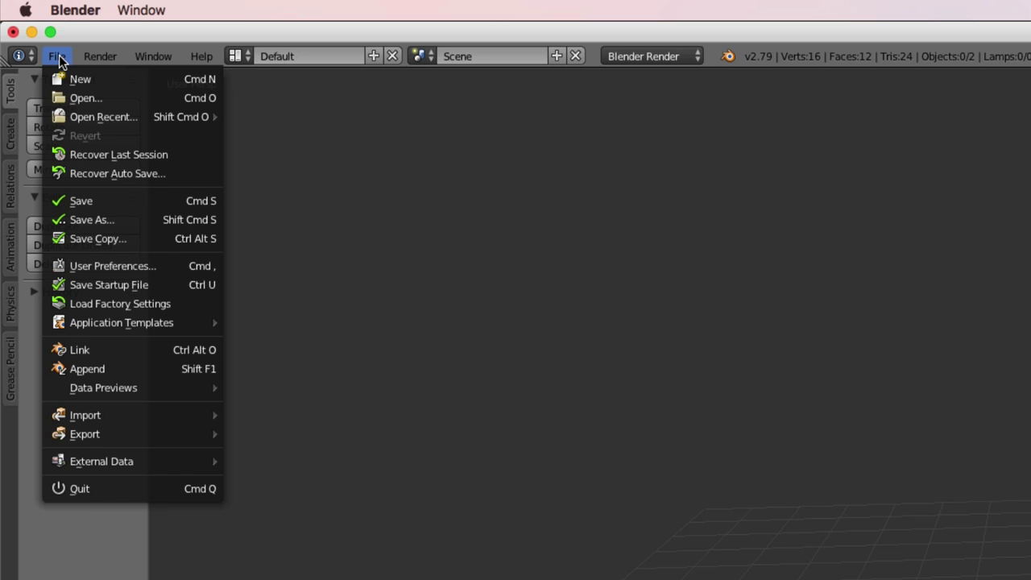
{"action": "mouse_move", "coordinate": [84, 434]}
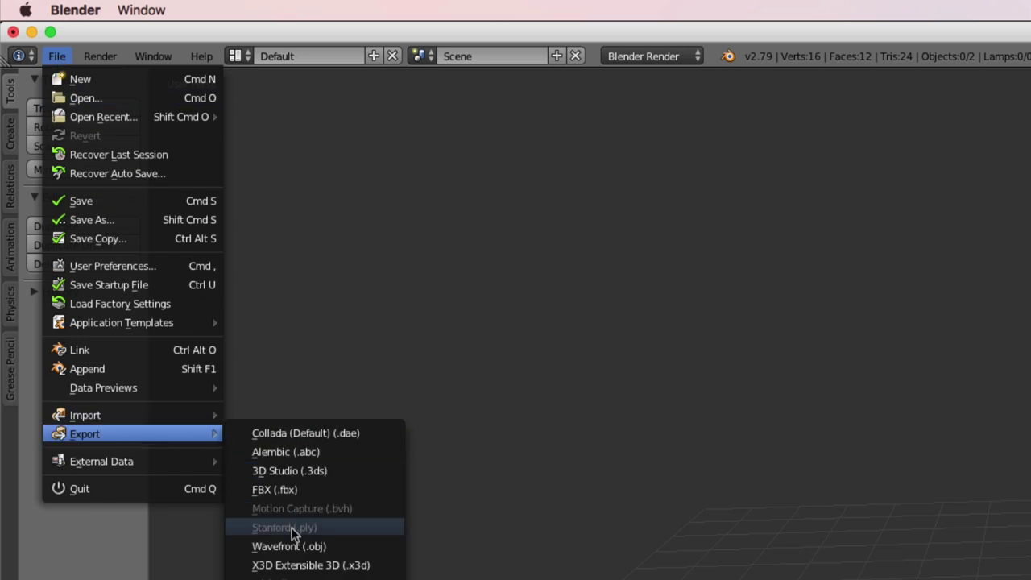
Export the cube from Blender as Cube.obj into Lesson13_Import-Export.
{"action": "left_click", "coordinate": [288, 547]}
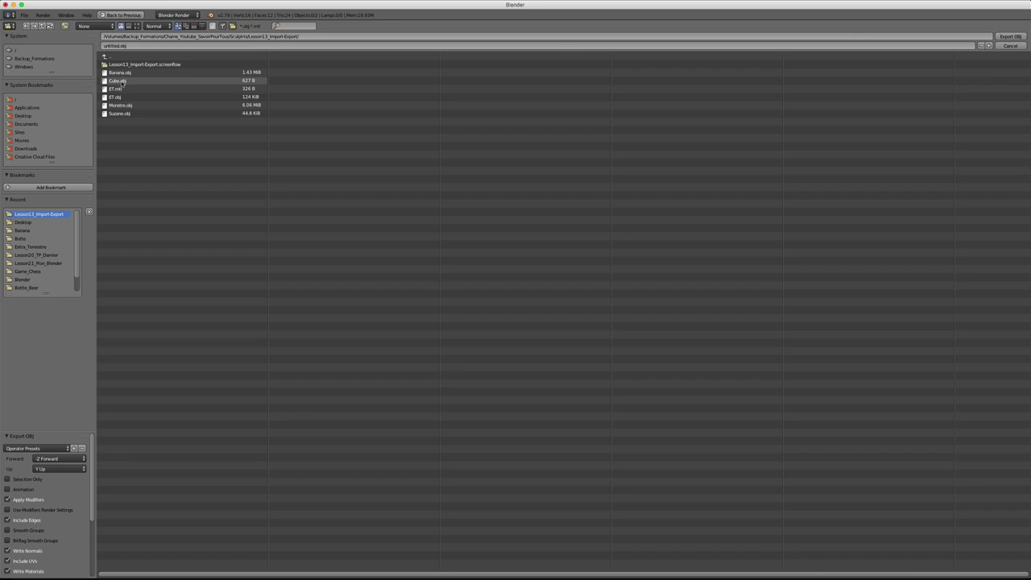
{"action": "left_click", "coordinate": [121, 81]}
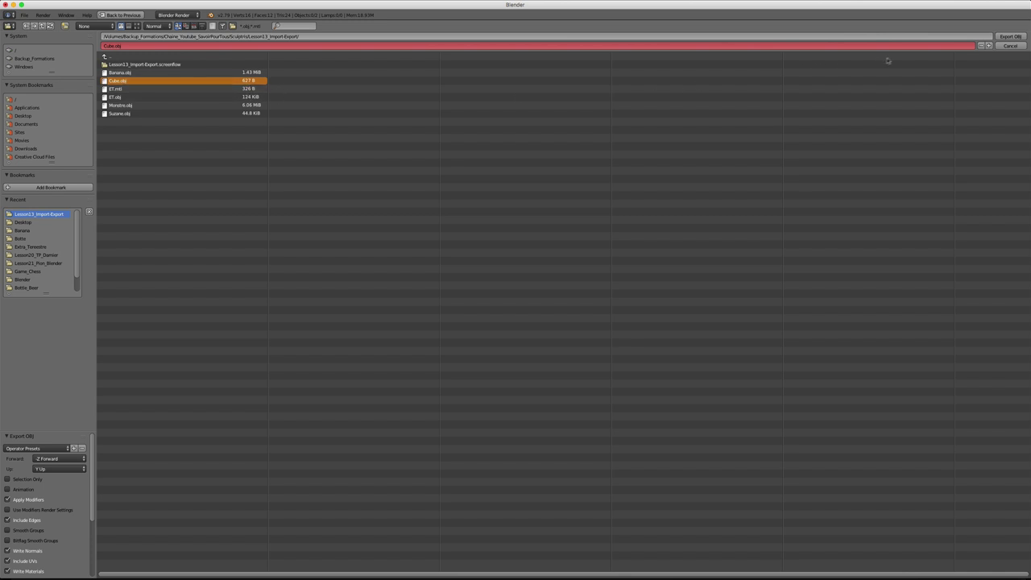
{"action": "left_click", "coordinate": [1007, 37]}
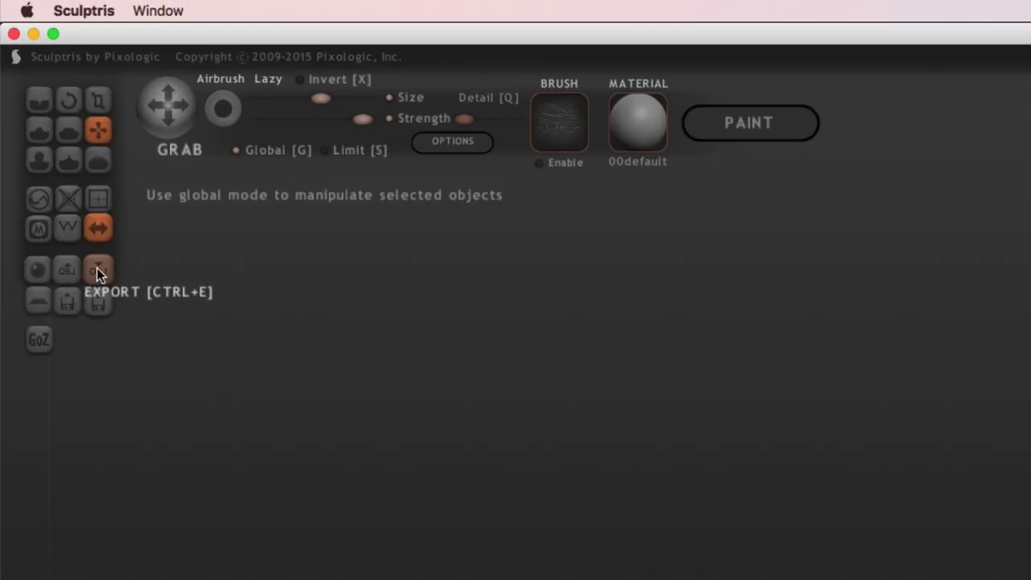
Add Cube.obj to the Sculptris plane scene and drag the mirrored cube copies apart.
{"action": "left_click", "coordinate": [71, 270]}
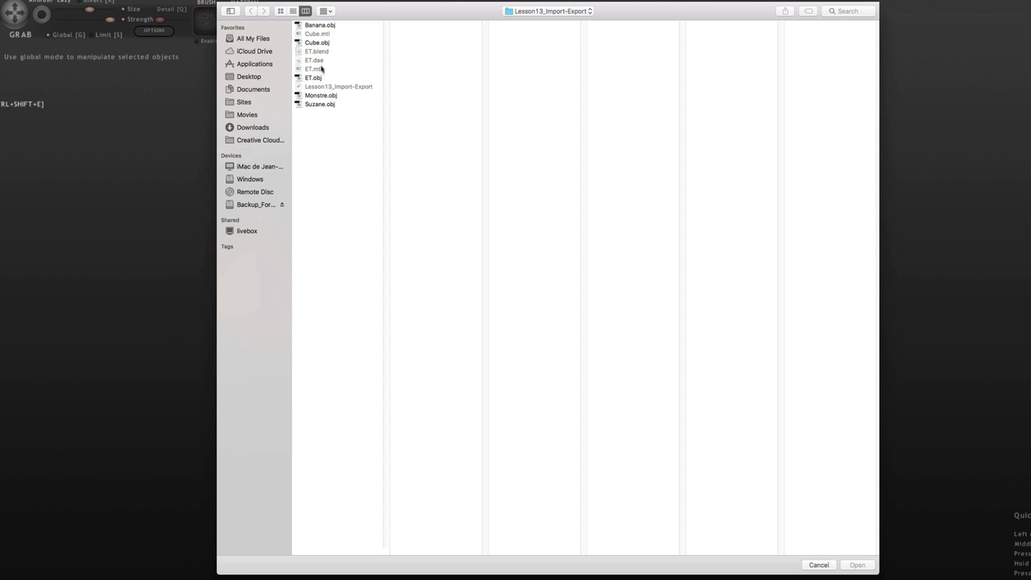
{"action": "left_click", "coordinate": [317, 43]}
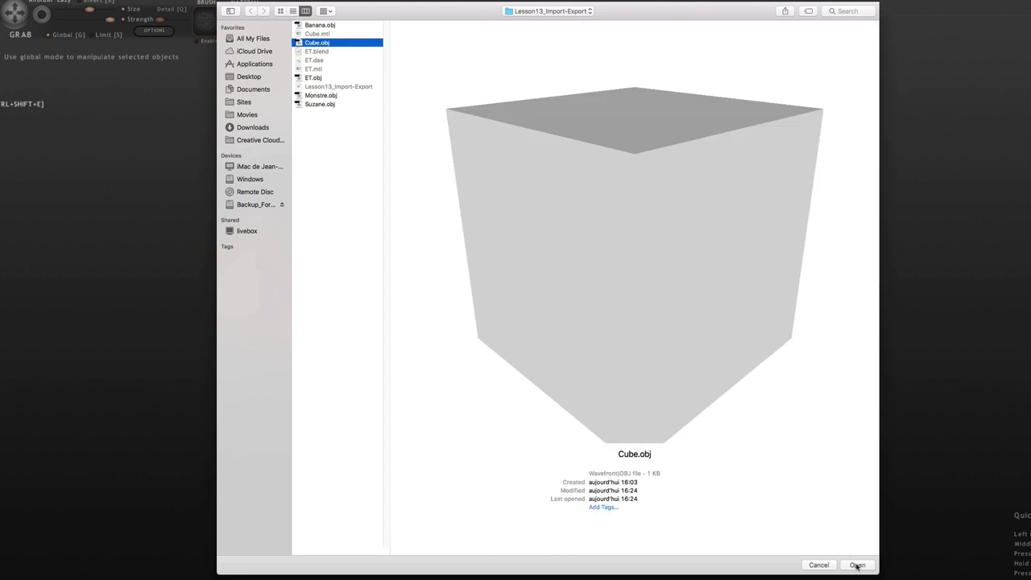
{"action": "left_click", "coordinate": [857, 565]}
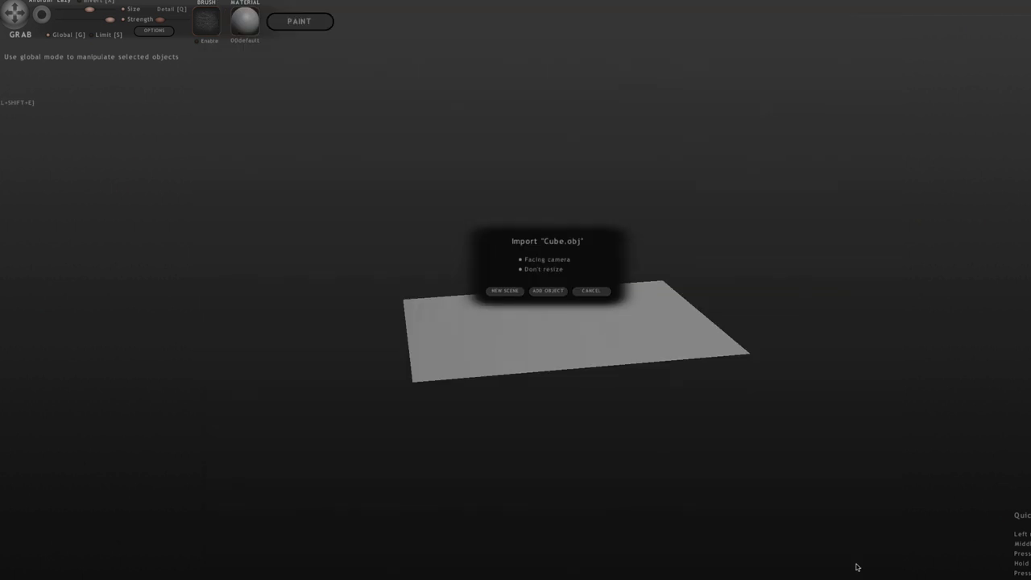
{"action": "left_click", "coordinate": [548, 291]}
{"action": "mouse_move", "coordinate": [553, 295]}
{"action": "left_mouse_down"}
{"action": "mouse_move", "coordinate": [417, 310]}
{"action": "mouse_move", "coordinate": [554, 312]}
{"action": "mouse_move", "coordinate": [381, 313]}
{"action": "mouse_move", "coordinate": [395, 314]}
{"action": "left_mouse_up"}
Clear the selection and orbit the view down and in closer to the plane.
{"action": "key", "text": "Return"}
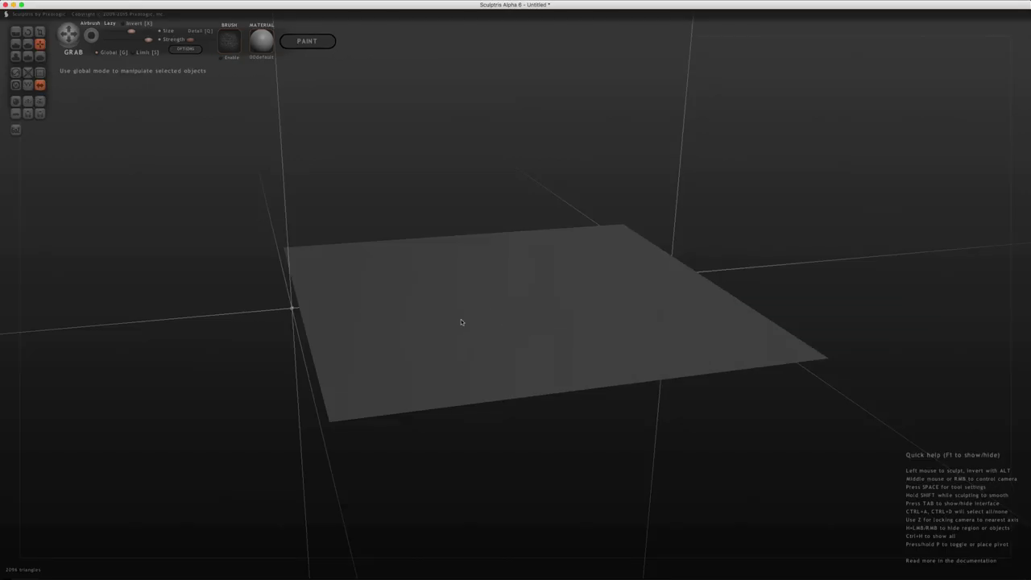
{"action": "mouse_move", "coordinate": [461, 319]}
{"action": "middle_mouse_down"}
{"action": "mouse_move", "coordinate": [497, 288]}
{"action": "mouse_move", "coordinate": [497, 300]}
{"action": "middle_mouse_up"}
{"action": "middle_click_drag", "start_coordinate": [237, 329], "coordinate": [262, 323]}
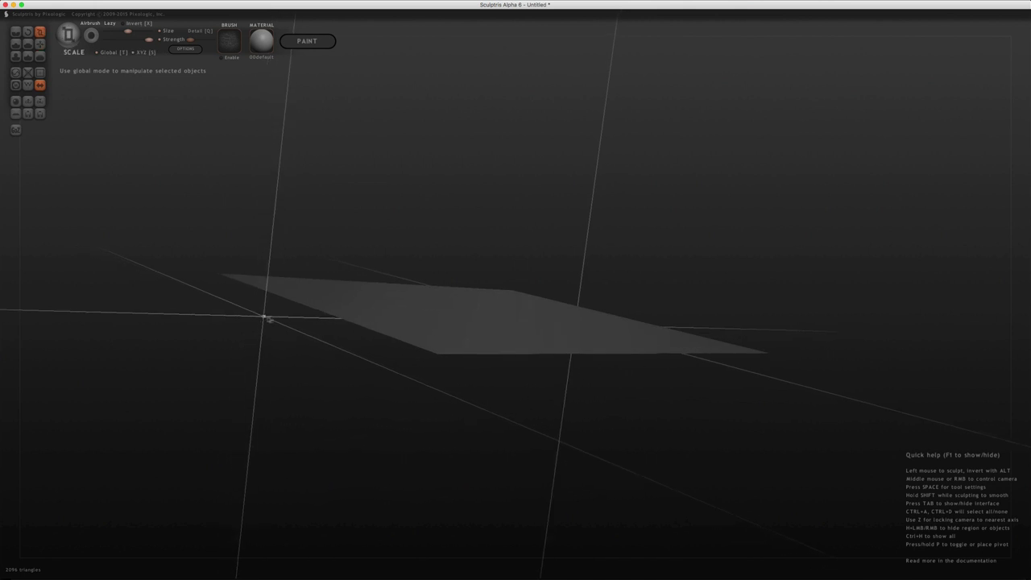
{"action": "middle_click_drag", "start_coordinate": [269, 320], "coordinate": [277, 331]}
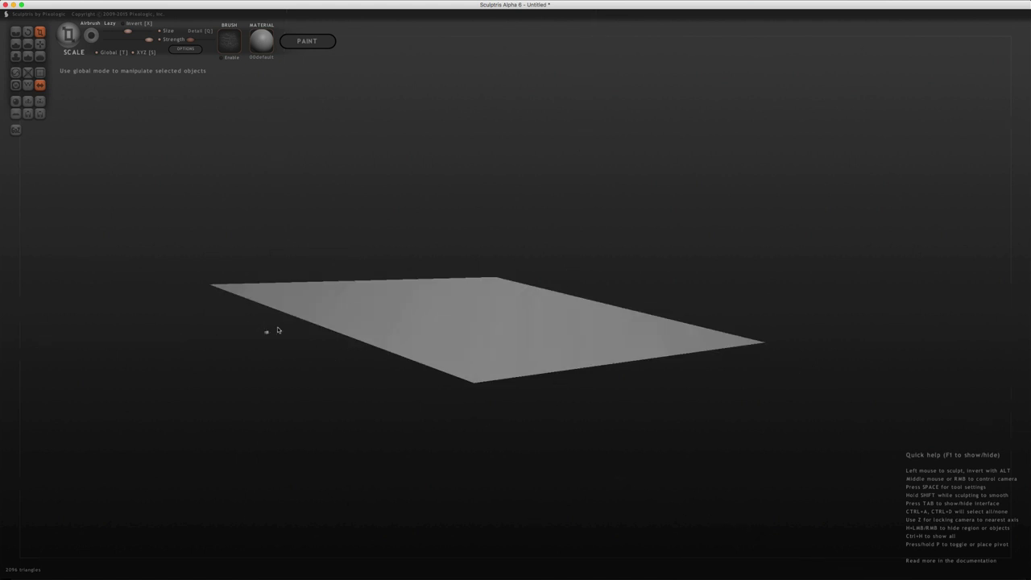
{"action": "left_click", "coordinate": [278, 330]}
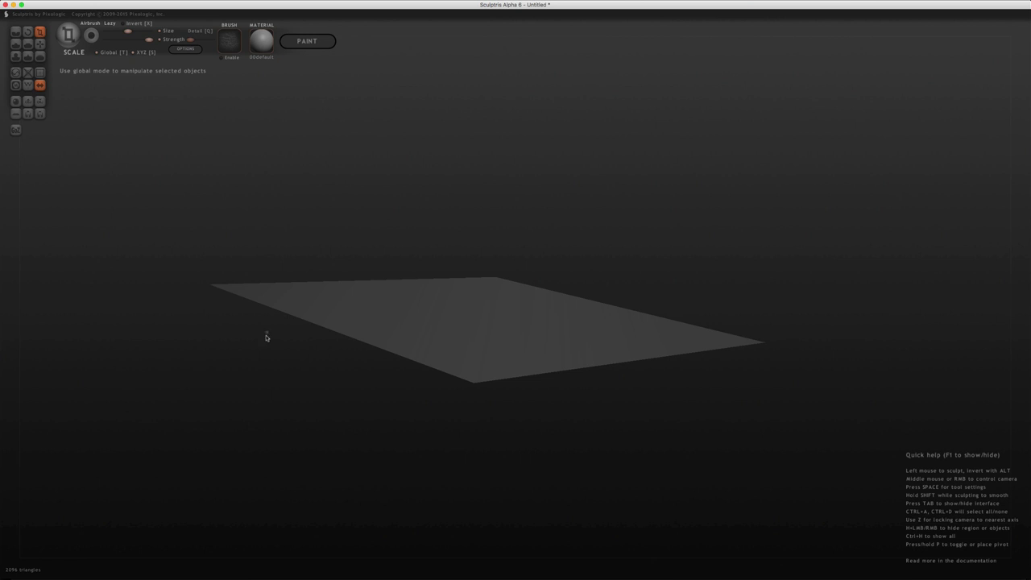
{"action": "key", "text": "ctrl+a"}
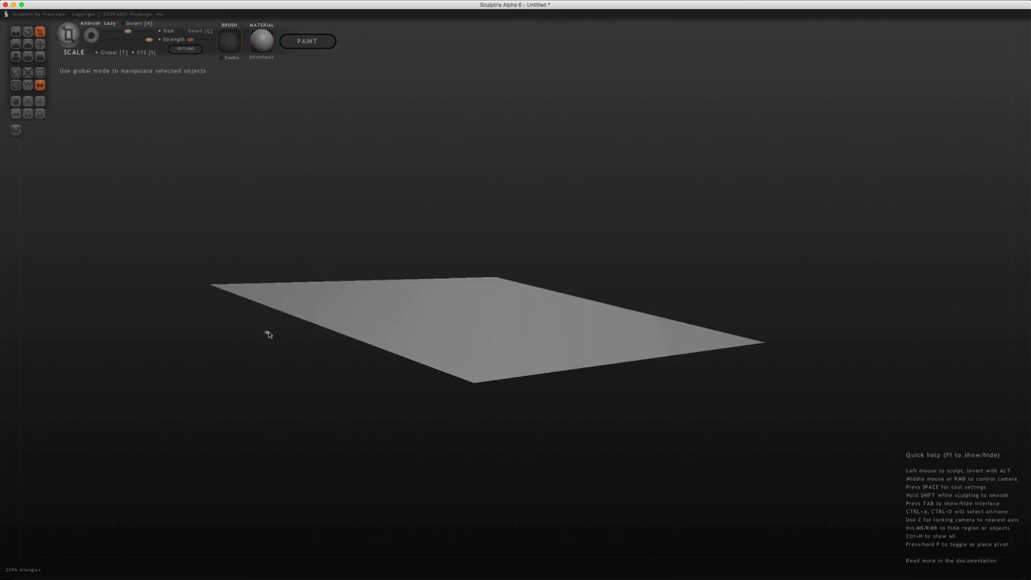
{"action": "key", "text": "ctrl+d"}
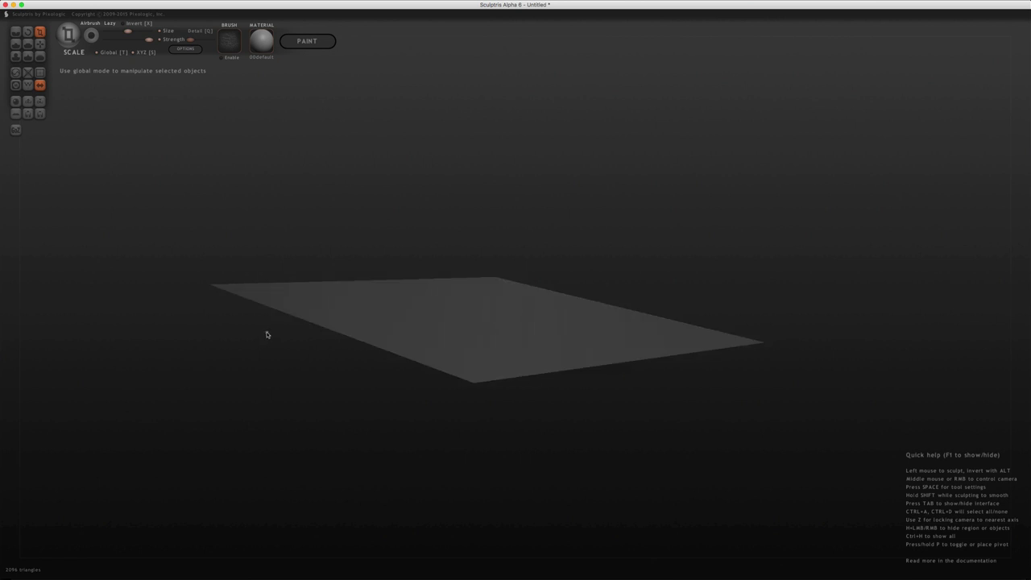
{"action": "mouse_move", "coordinate": [268, 334]}
{"action": "middle_mouse_down"}
{"action": "mouse_move", "coordinate": [236, 363]}
{"action": "mouse_move", "coordinate": [323, 362]}
{"action": "mouse_move", "coordinate": [307, 405]}
{"action": "mouse_move", "coordinate": [419, 338]}
{"action": "mouse_move", "coordinate": [376, 365]}
{"action": "middle_mouse_up"}
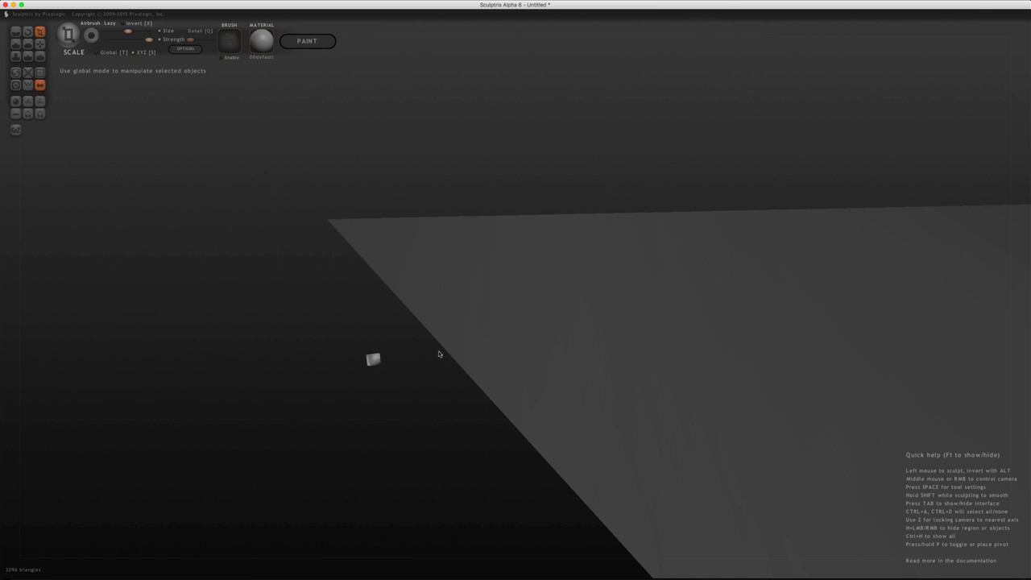
Scale the small cube up into large mirrored boxes on both sides of the plane.
{"action": "left_click_drag", "start_coordinate": [439, 353], "coordinate": [882, 359]}
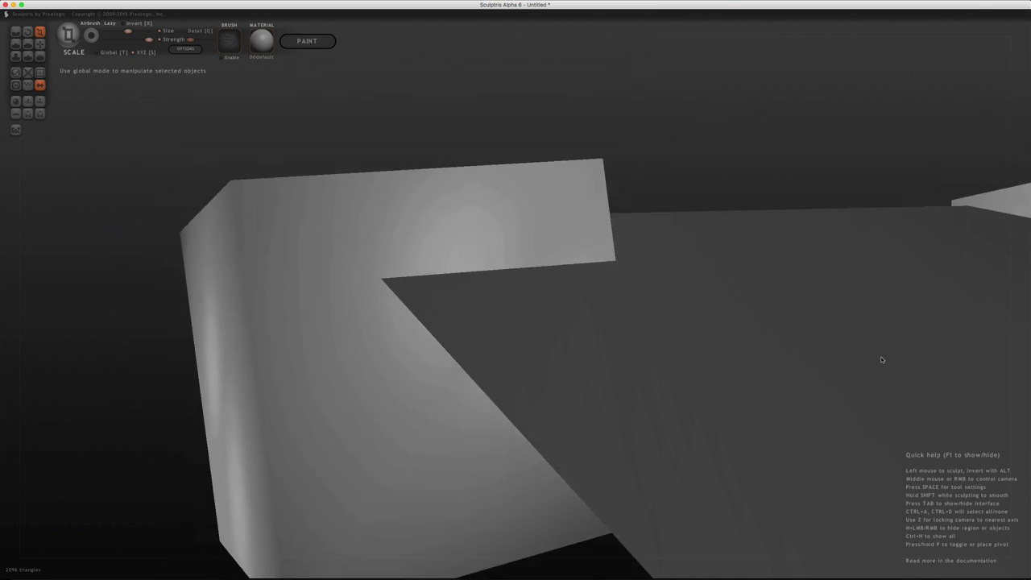
{"action": "scroll", "coordinate": [732, 322], "scroll_direction": "down", "scroll_amount": 3}
{"action": "scroll", "coordinate": [726, 322], "scroll_direction": "down", "scroll_amount": 3}
{"action": "scroll", "coordinate": [727, 324], "scroll_direction": "down", "scroll_amount": 3}
{"action": "scroll", "coordinate": [670, 304], "scroll_direction": "down", "scroll_amount": 2}
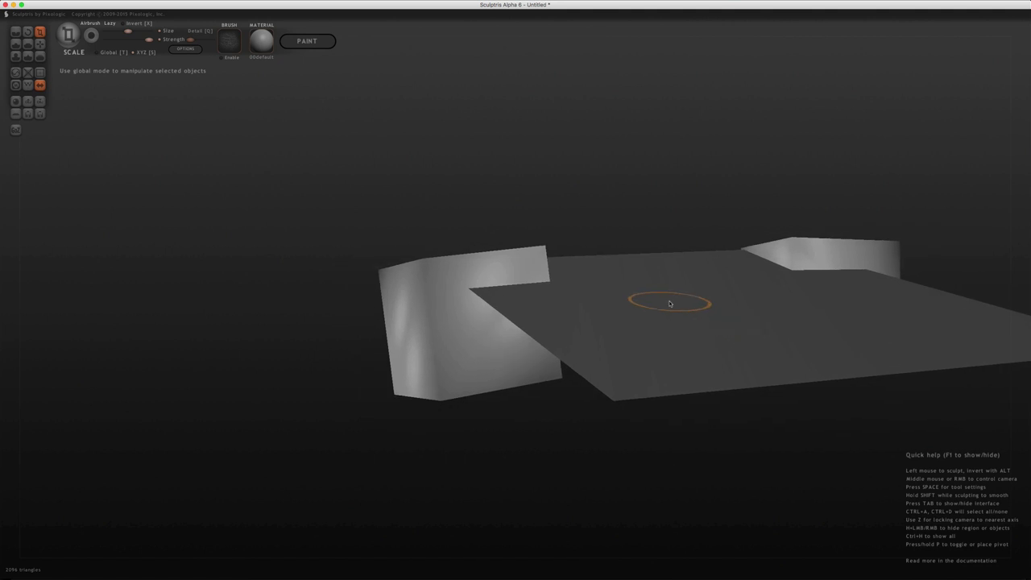
Orbit around the boxes and plane, from a top-down view to a low side view.
{"action": "mouse_move", "coordinate": [670, 304]}
{"action": "middle_mouse_down"}
{"action": "mouse_move", "coordinate": [776, 330]}
{"action": "mouse_move", "coordinate": [760, 320]}
{"action": "mouse_move", "coordinate": [764, 336]}
{"action": "mouse_move", "coordinate": [672, 299]}
{"action": "mouse_move", "coordinate": [725, 325]}
{"action": "mouse_move", "coordinate": [725, 349]}
{"action": "mouse_move", "coordinate": [716, 268]}
{"action": "middle_mouse_up"}
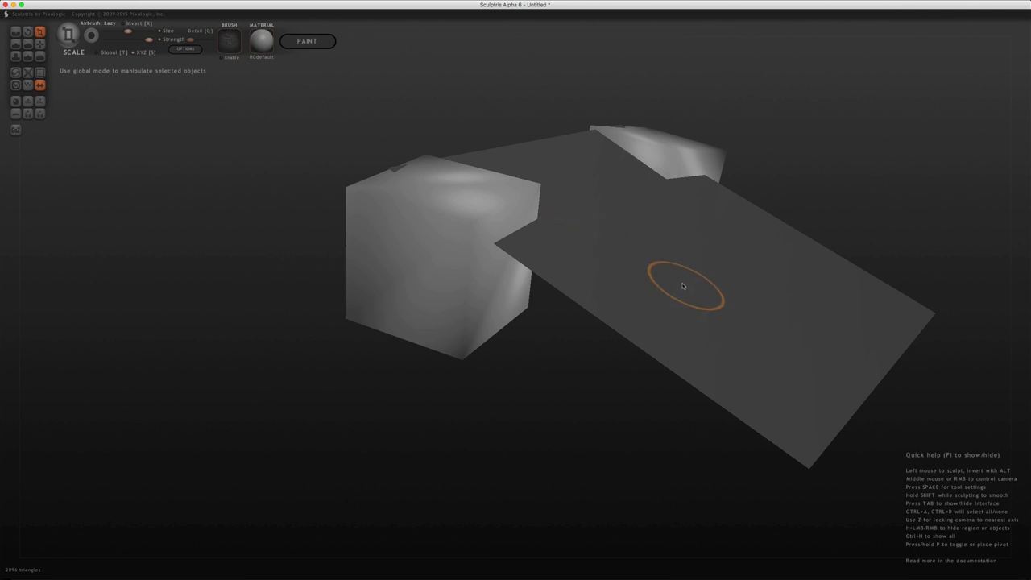
{"action": "mouse_move", "coordinate": [669, 282]}
{"action": "middle_mouse_down"}
{"action": "mouse_move", "coordinate": [471, 220]}
{"action": "mouse_move", "coordinate": [466, 226]}
{"action": "mouse_move", "coordinate": [475, 228]}
{"action": "middle_mouse_up"}
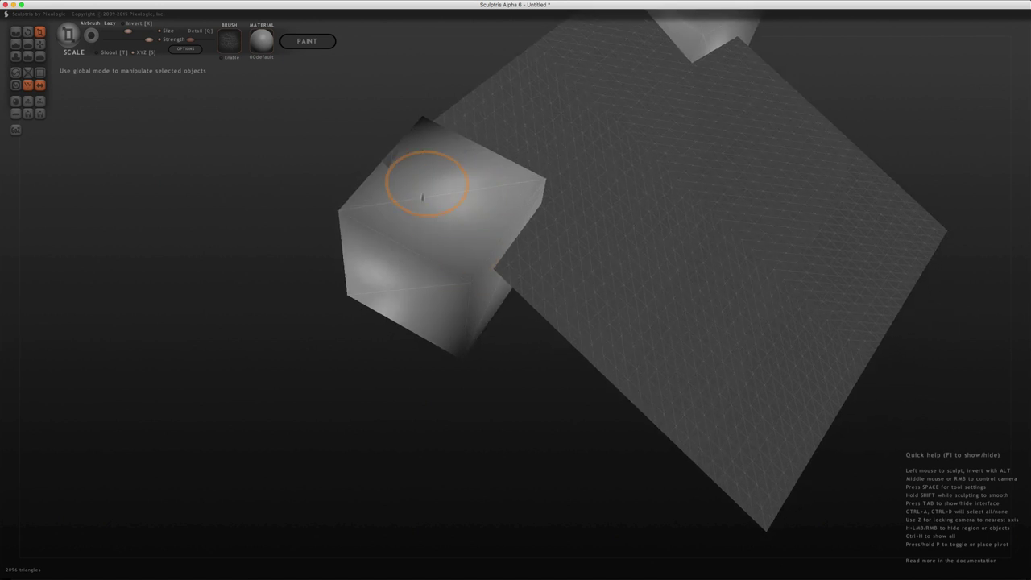
{"action": "mouse_move", "coordinate": [452, 273]}
{"action": "middle_mouse_down"}
{"action": "mouse_move", "coordinate": [465, 223]}
{"action": "mouse_move", "coordinate": [540, 240]}
{"action": "mouse_move", "coordinate": [529, 241]}
{"action": "mouse_move", "coordinate": [561, 221]}
{"action": "mouse_move", "coordinate": [605, 213]}
{"action": "mouse_move", "coordinate": [625, 263]}
{"action": "middle_mouse_up"}
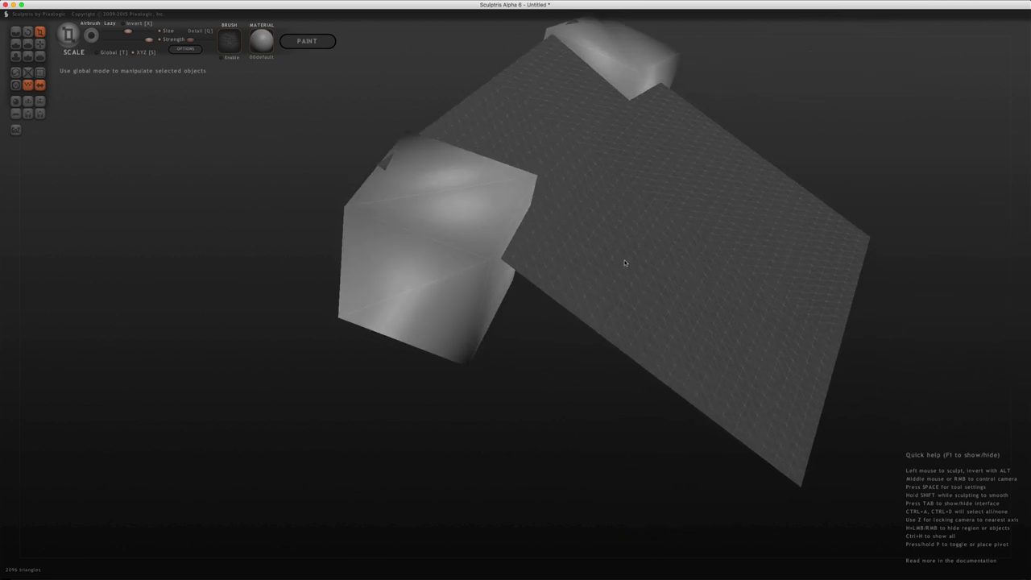
{"action": "mouse_move", "coordinate": [439, 229]}
{"action": "middle_mouse_down"}
{"action": "mouse_move", "coordinate": [456, 169]}
{"action": "mouse_move", "coordinate": [494, 247]}
{"action": "mouse_move", "coordinate": [343, 168]}
{"action": "mouse_move", "coordinate": [599, 336]}
{"action": "mouse_move", "coordinate": [546, 327]}
{"action": "mouse_move", "coordinate": [668, 276]}
{"action": "mouse_move", "coordinate": [582, 281]}
{"action": "mouse_move", "coordinate": [604, 281]}
{"action": "middle_mouse_up"}
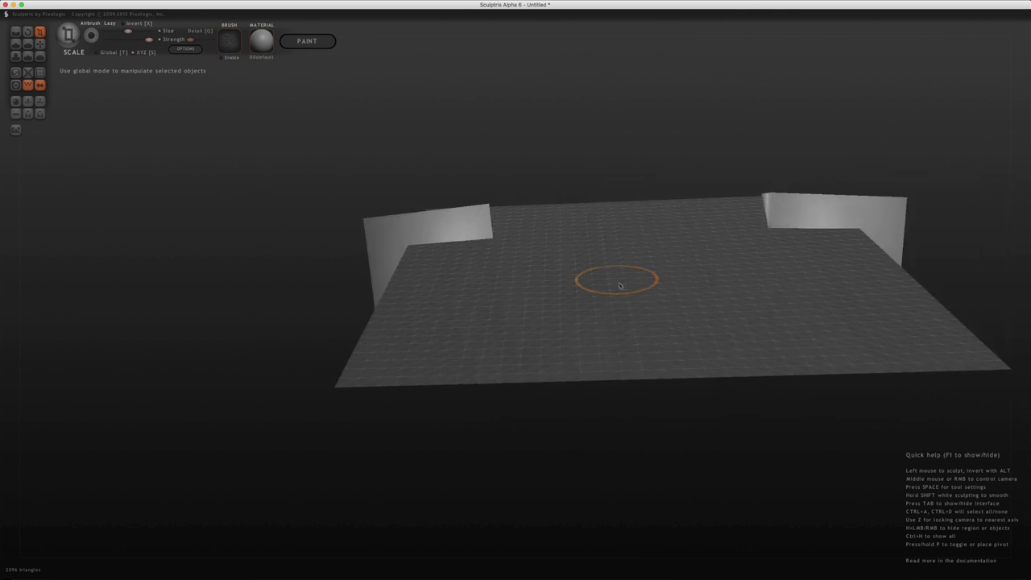
Discard the plane-and-box work and start a New Scene holding only a fresh sphere.
{"action": "key", "text": "ctrl+n"}
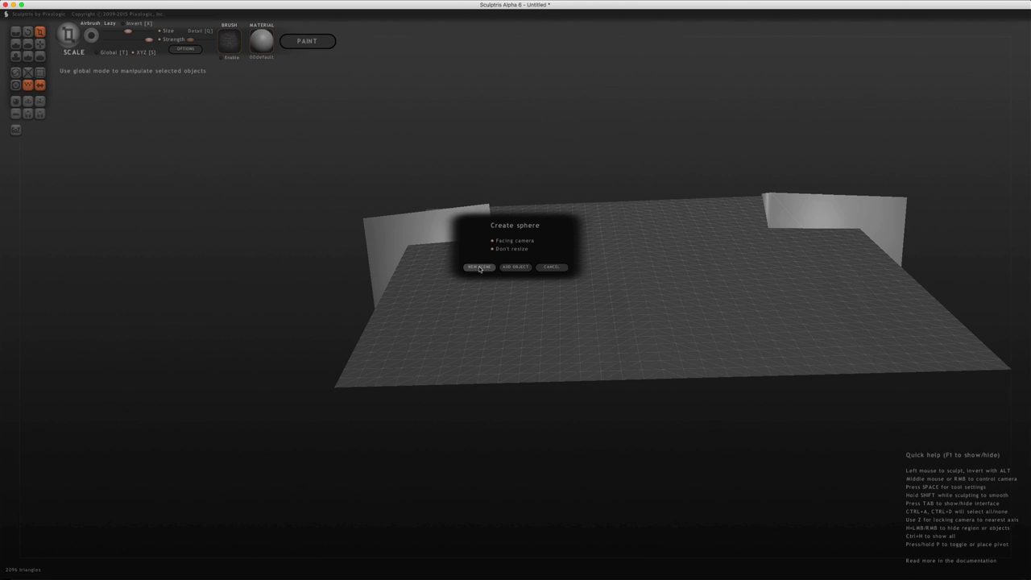
{"action": "left_click", "coordinate": [478, 267]}
{"action": "left_click", "coordinate": [582, 286]}
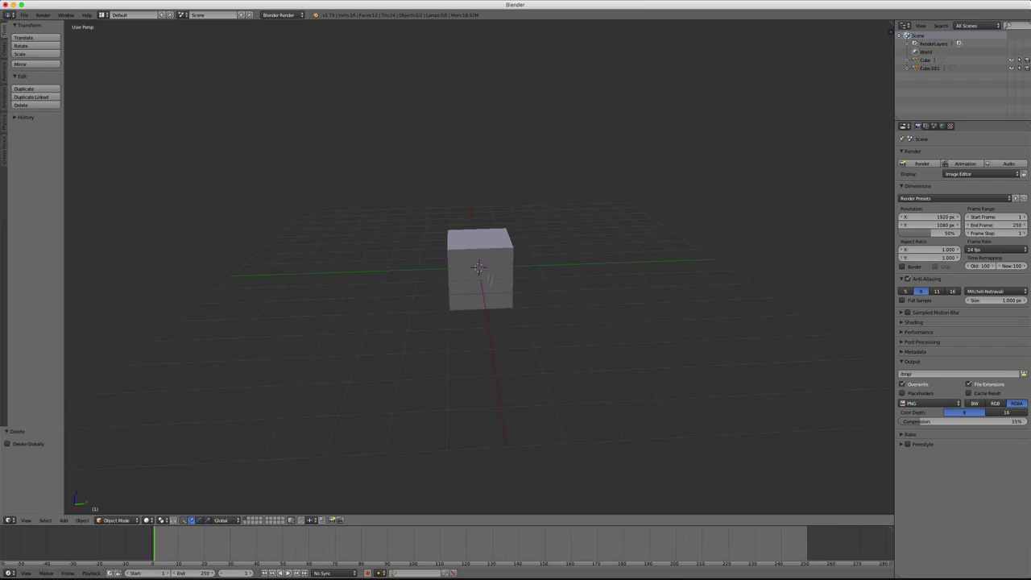
Delete both Blender cubes, Cube.001 and the original cube.
{"action": "key", "text": "x"}
{"action": "left_click", "coordinate": [490, 263]}
{"action": "right_click", "coordinate": [490, 263]}
{"action": "key", "text": "x"}
{"action": "left_click", "coordinate": [489, 262]}
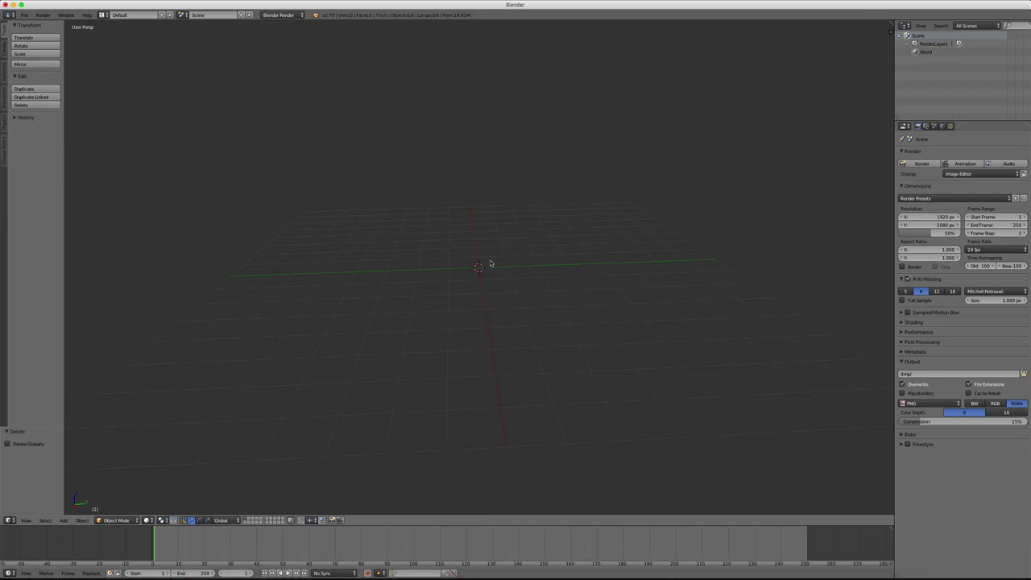
Add a Suzanne monkey mesh and orbit around it.
{"action": "key", "text": "shift+a"}
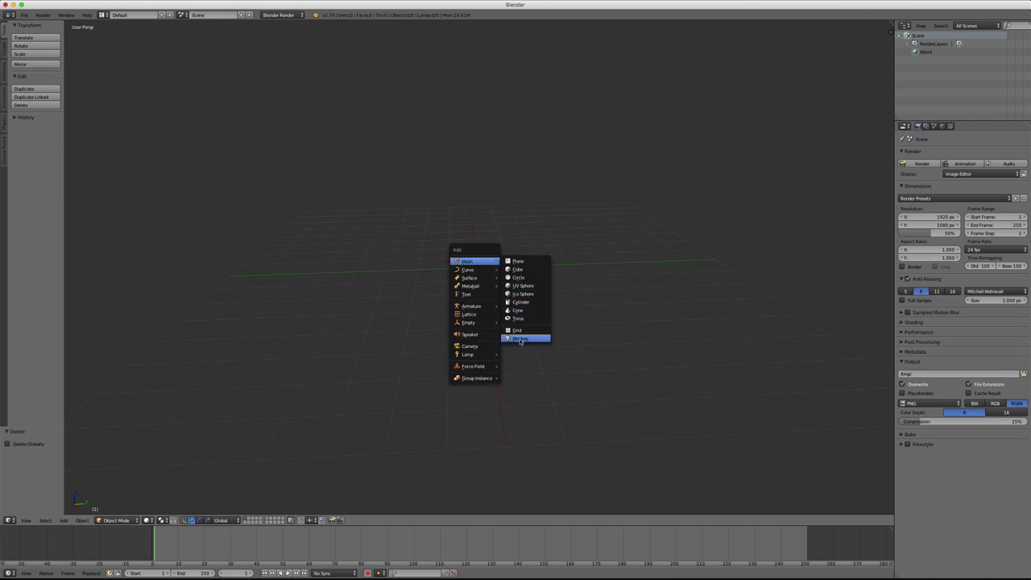
{"action": "left_click", "coordinate": [524, 336]}
{"action": "middle_click_drag", "start_coordinate": [516, 288], "coordinate": [530, 268]}
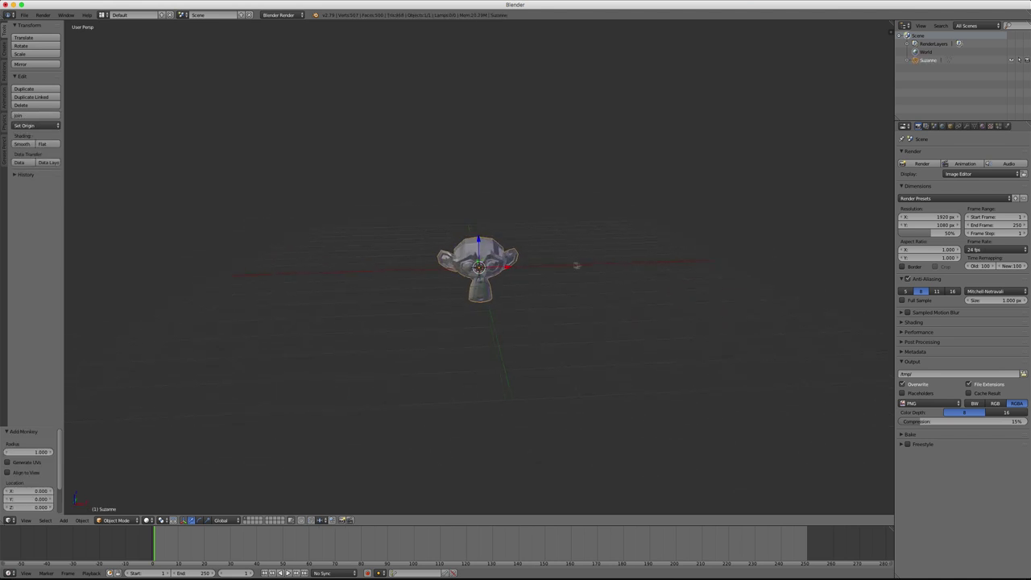
{"action": "middle_click_drag", "start_coordinate": [507, 232], "coordinate": [493, 251]}
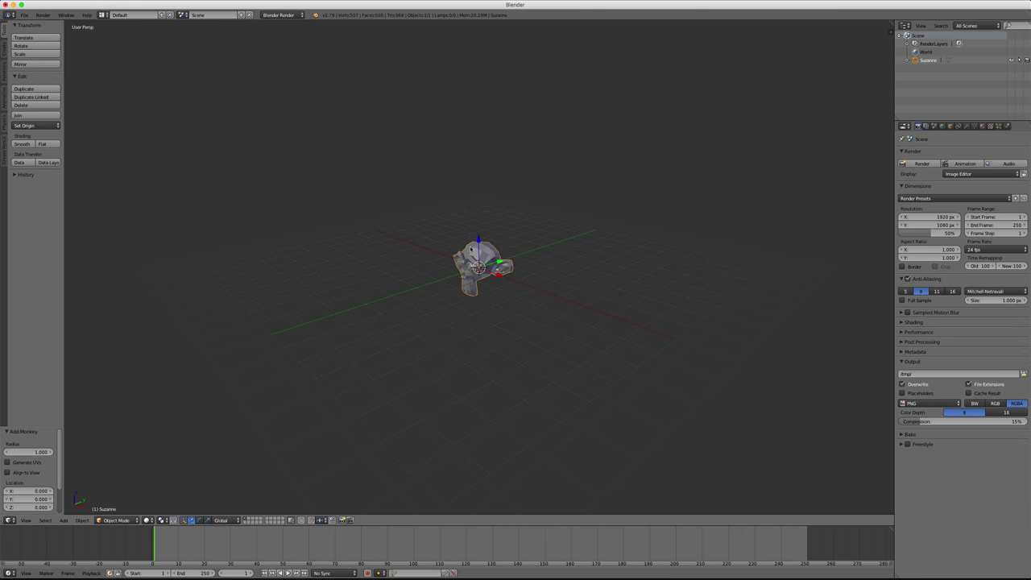
Export the monkey as an OBJ file named Suzane.obj.
{"action": "left_click", "coordinate": [25, 15]}
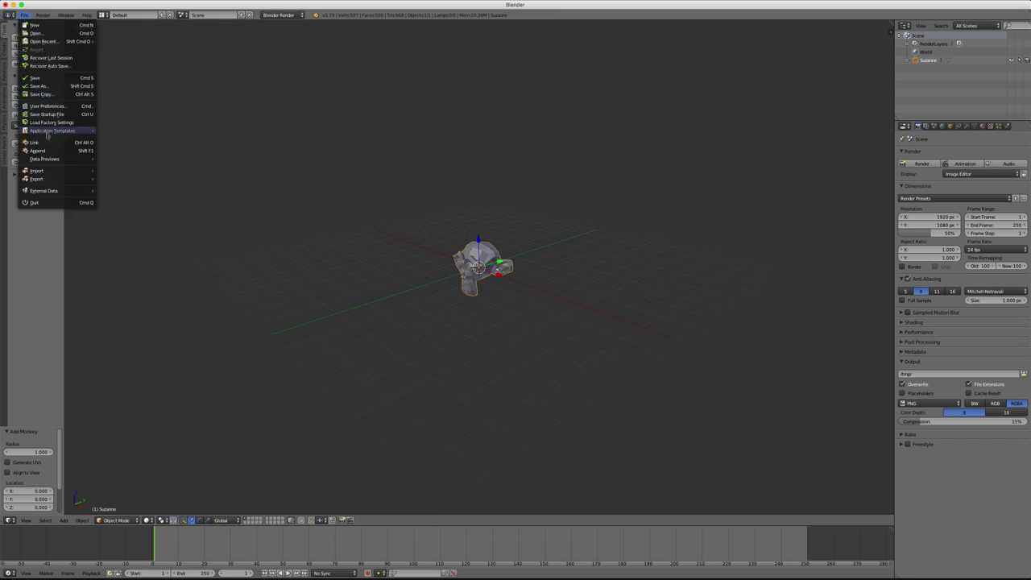
{"action": "mouse_move", "coordinate": [48, 178]}
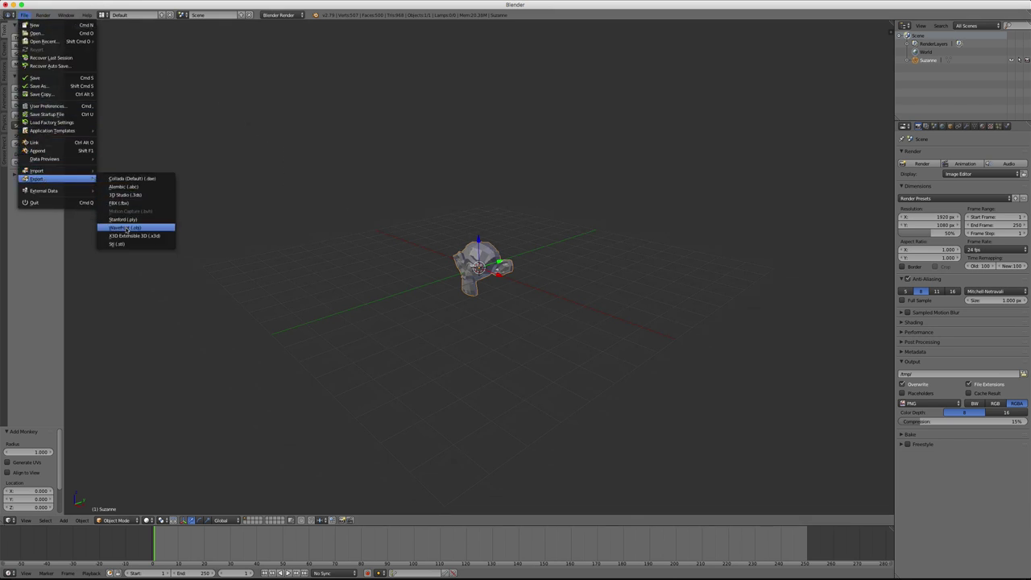
{"action": "left_click", "coordinate": [129, 227]}
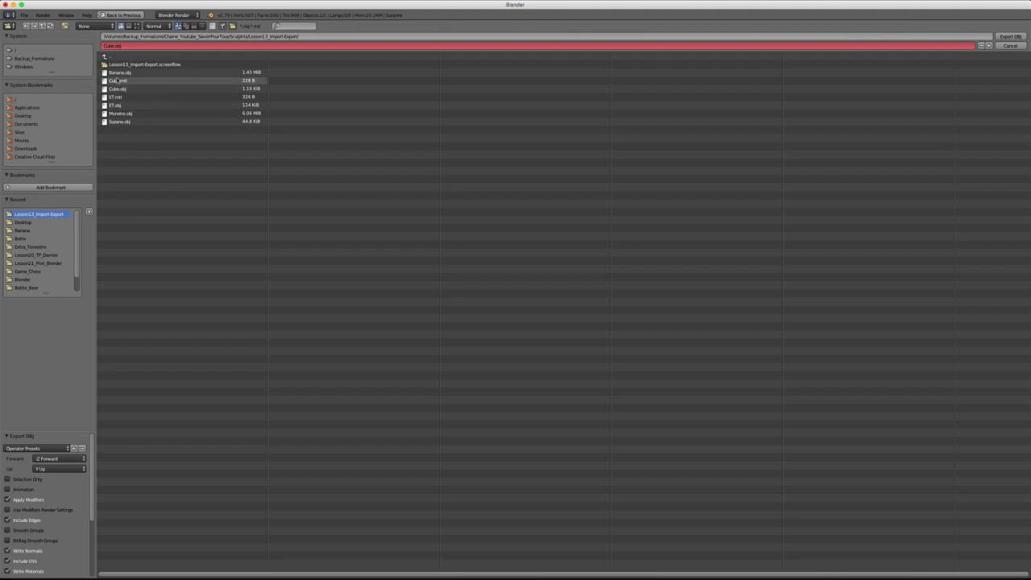
{"action": "left_click", "coordinate": [129, 121]}
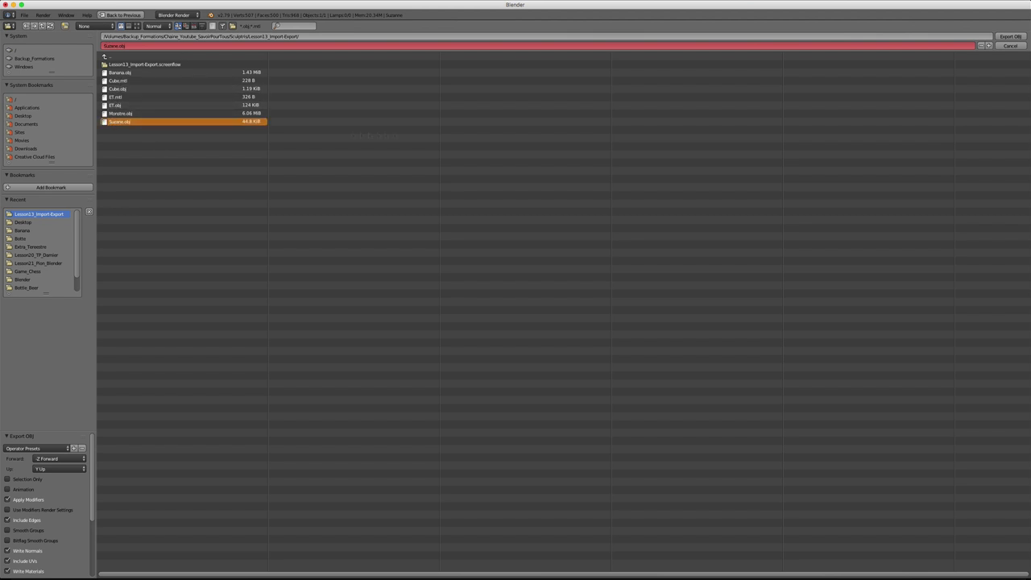
{"action": "left_click", "coordinate": [1010, 37]}
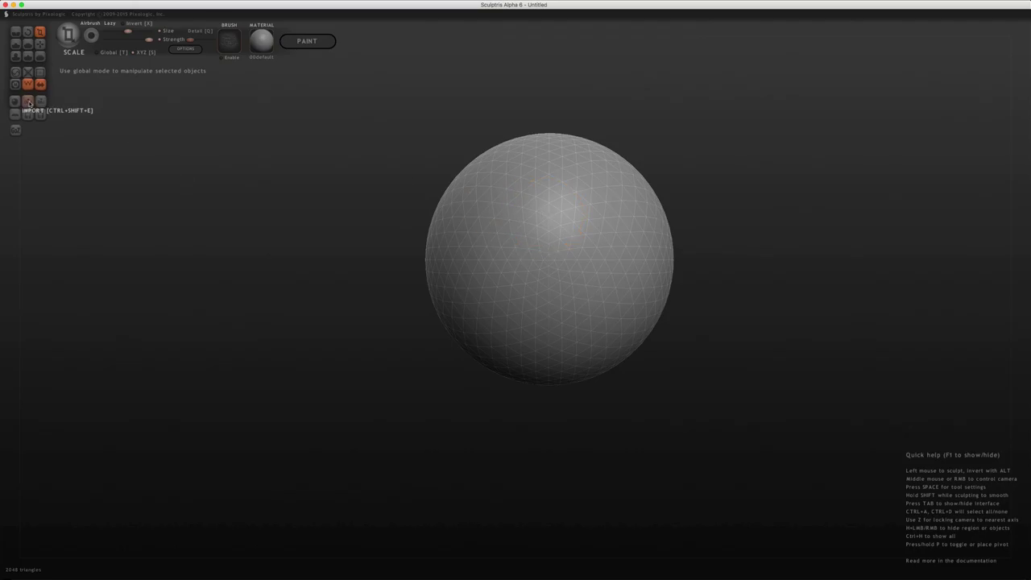
Import Suzane.obj with Add Object and place the mirrored monkey pair beside the sphere.
{"action": "left_click", "coordinate": [28, 101]}
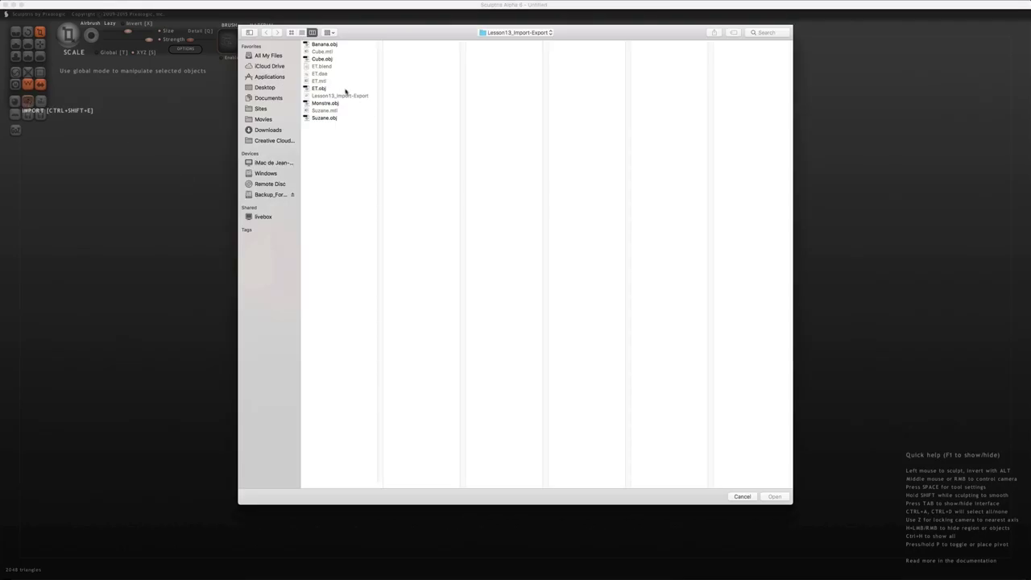
{"action": "left_click", "coordinate": [323, 118]}
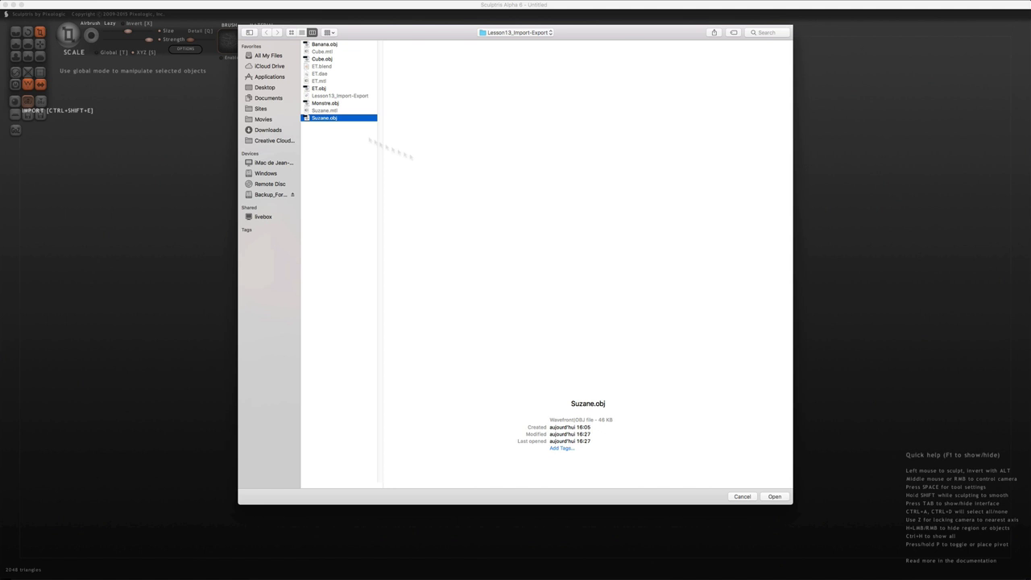
{"action": "left_click", "coordinate": [773, 497]}
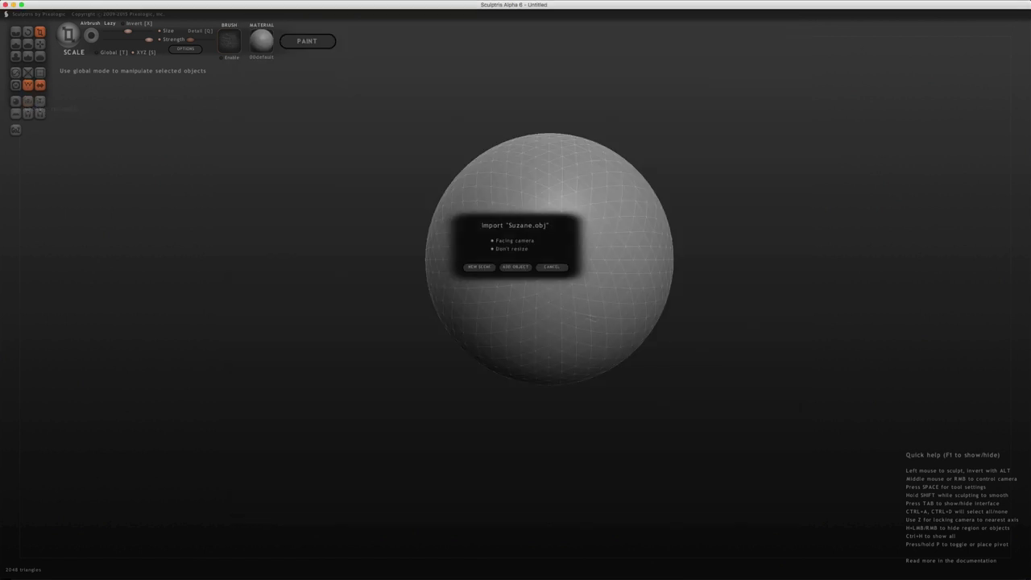
{"action": "left_click", "coordinate": [506, 270]}
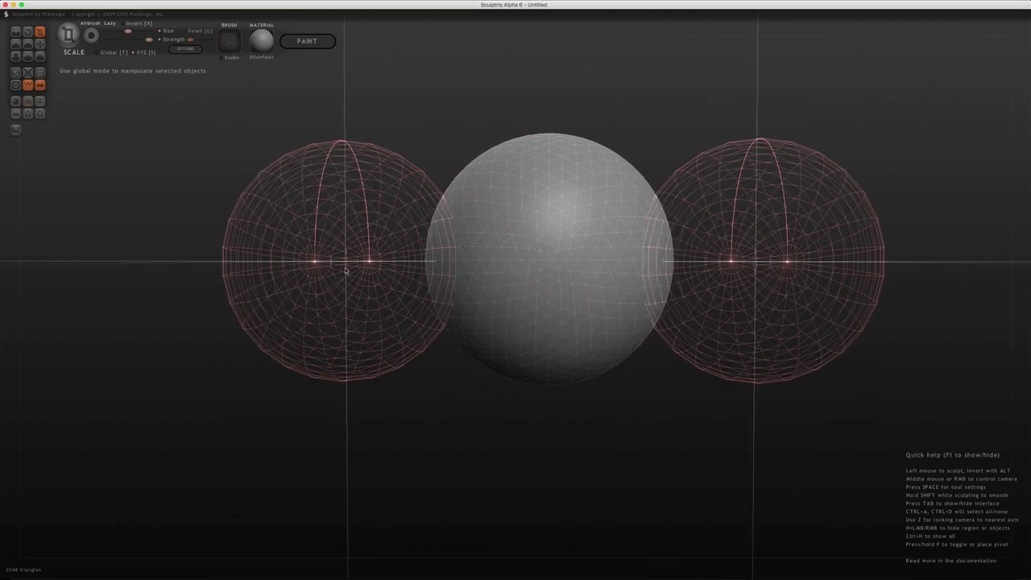
{"action": "left_click", "coordinate": [308, 267]}
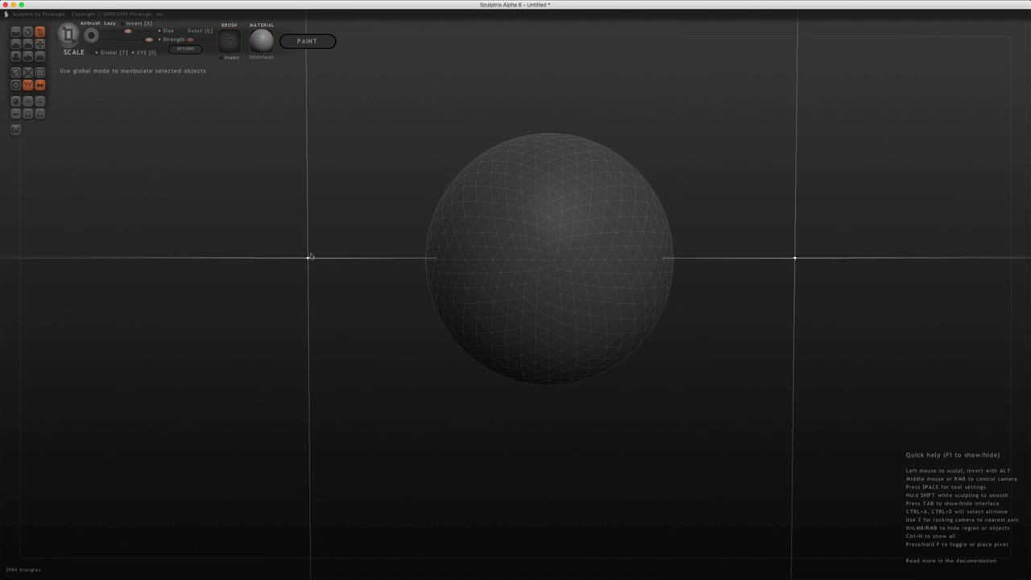
Select a monkey head and zoom the view in on it.
{"action": "mouse_move", "coordinate": [310, 257]}
{"action": "middle_mouse_down"}
{"action": "mouse_move", "coordinate": [333, 232]}
{"action": "mouse_move", "coordinate": [322, 267]}
{"action": "mouse_move", "coordinate": [330, 245]}
{"action": "mouse_move", "coordinate": [309, 265]}
{"action": "mouse_move", "coordinate": [270, 263]}
{"action": "mouse_move", "coordinate": [288, 295]}
{"action": "mouse_move", "coordinate": [414, 330]}
{"action": "mouse_move", "coordinate": [309, 362]}
{"action": "mouse_move", "coordinate": [228, 357]}
{"action": "mouse_move", "coordinate": [416, 279]}
{"action": "mouse_move", "coordinate": [343, 301]}
{"action": "mouse_move", "coordinate": [212, 265]}
{"action": "mouse_move", "coordinate": [288, 285]}
{"action": "mouse_move", "coordinate": [308, 303]}
{"action": "mouse_move", "coordinate": [274, 308]}
{"action": "mouse_move", "coordinate": [323, 310]}
{"action": "middle_mouse_up"}
{"action": "left_click", "coordinate": [323, 310]}
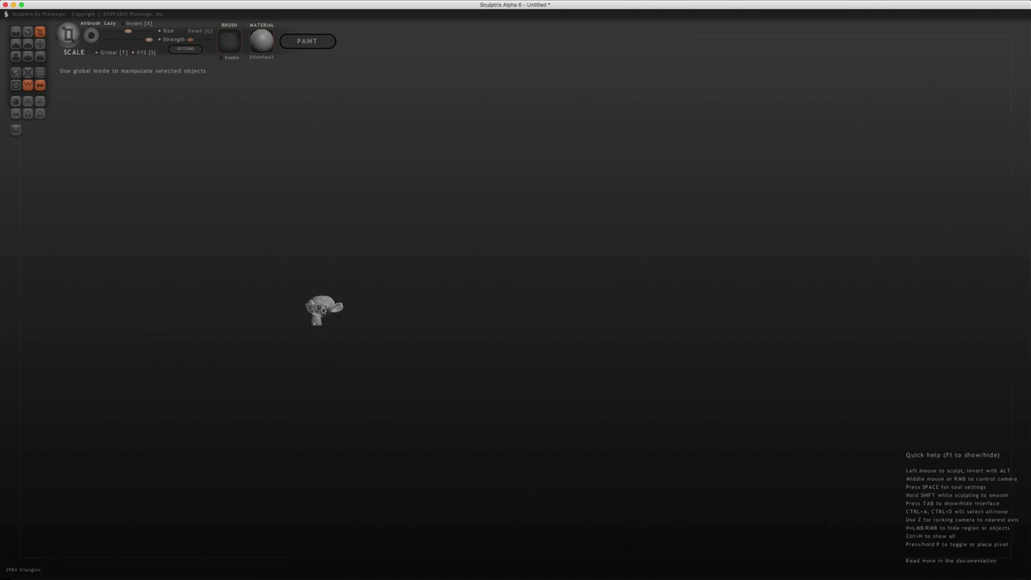
{"action": "scroll", "coordinate": [431, 276], "scroll_direction": "up", "scroll_amount": 2}
{"action": "scroll", "coordinate": [571, 250], "scroll_direction": "up", "scroll_amount": 3}
{"action": "scroll", "coordinate": [607, 241], "scroll_direction": "up", "scroll_amount": 3}
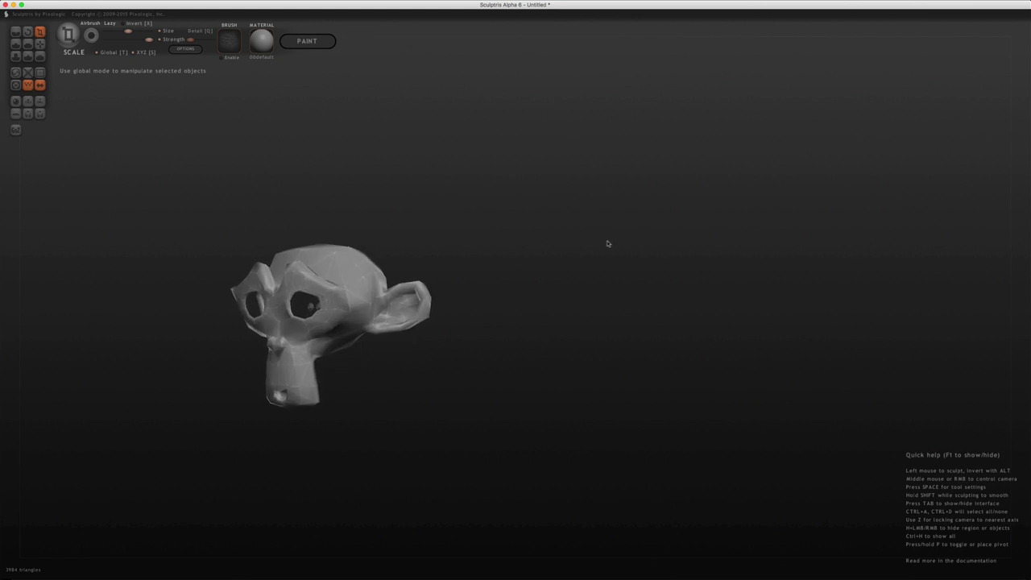
{"action": "scroll", "coordinate": [661, 233], "scroll_direction": "up", "scroll_amount": 3}
{"action": "scroll", "coordinate": [673, 228], "scroll_direction": "up", "scroll_amount": 3}
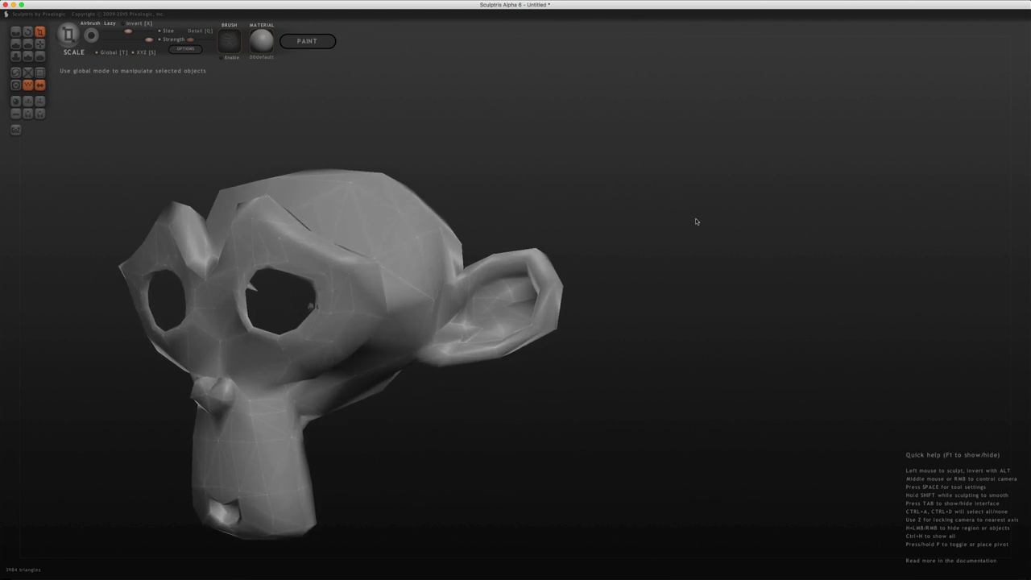
{"action": "scroll", "coordinate": [696, 222], "scroll_direction": "down", "scroll_amount": 10}
Orbit to face the monkey head and zoom back out to see the scene.
{"action": "mouse_move", "coordinate": [285, 346]}
{"action": "middle_mouse_down"}
{"action": "mouse_move", "coordinate": [315, 324]}
{"action": "mouse_move", "coordinate": [211, 350]}
{"action": "mouse_move", "coordinate": [184, 344]}
{"action": "mouse_move", "coordinate": [534, 322]}
{"action": "mouse_move", "coordinate": [375, 343]}
{"action": "middle_mouse_up"}
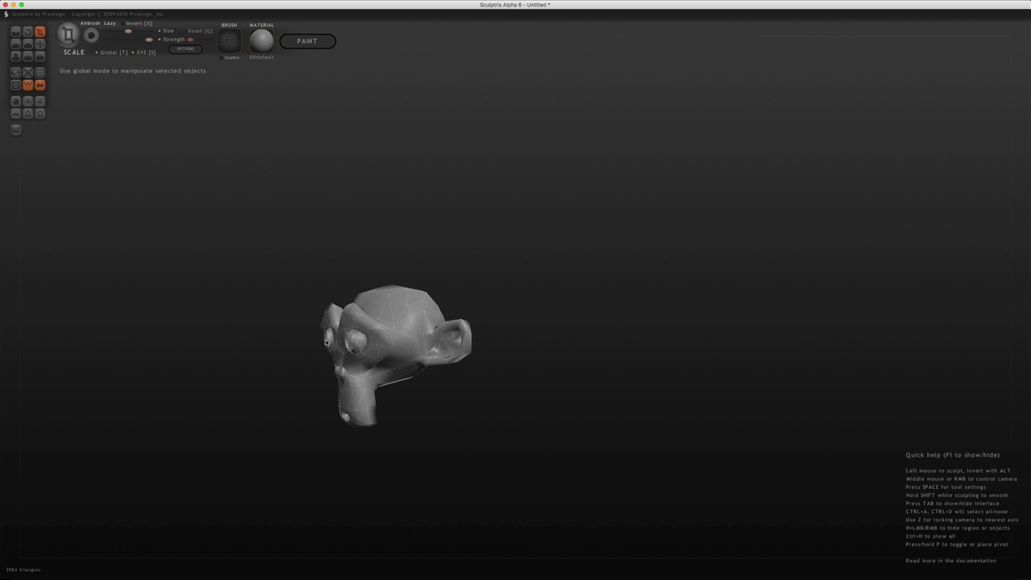
{"action": "mouse_move", "coordinate": [327, 342]}
{"action": "middle_mouse_down"}
{"action": "mouse_move", "coordinate": [361, 368]}
{"action": "mouse_move", "coordinate": [384, 360]}
{"action": "middle_mouse_up"}
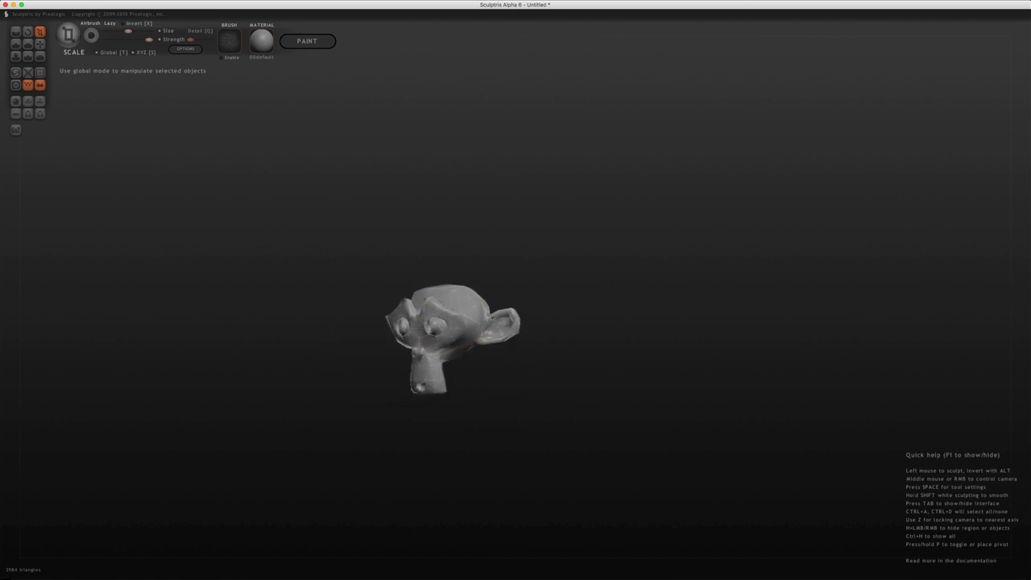
{"action": "scroll", "coordinate": [801, 249], "scroll_direction": "up", "scroll_amount": 5}
{"action": "scroll", "coordinate": [597, 308], "scroll_direction": "up", "scroll_amount": 5}
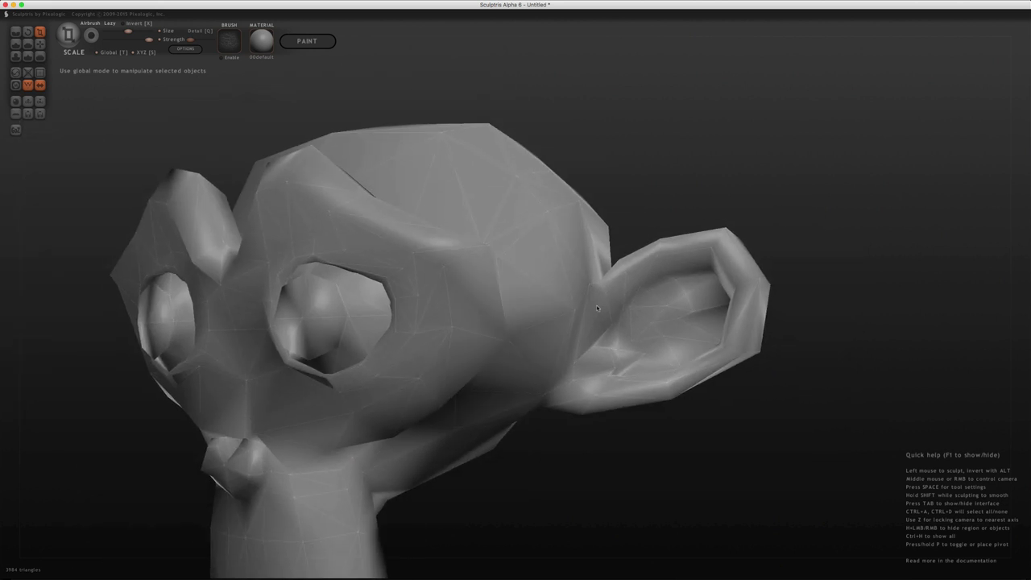
{"action": "scroll", "coordinate": [597, 308], "scroll_direction": "down", "scroll_amount": 5}
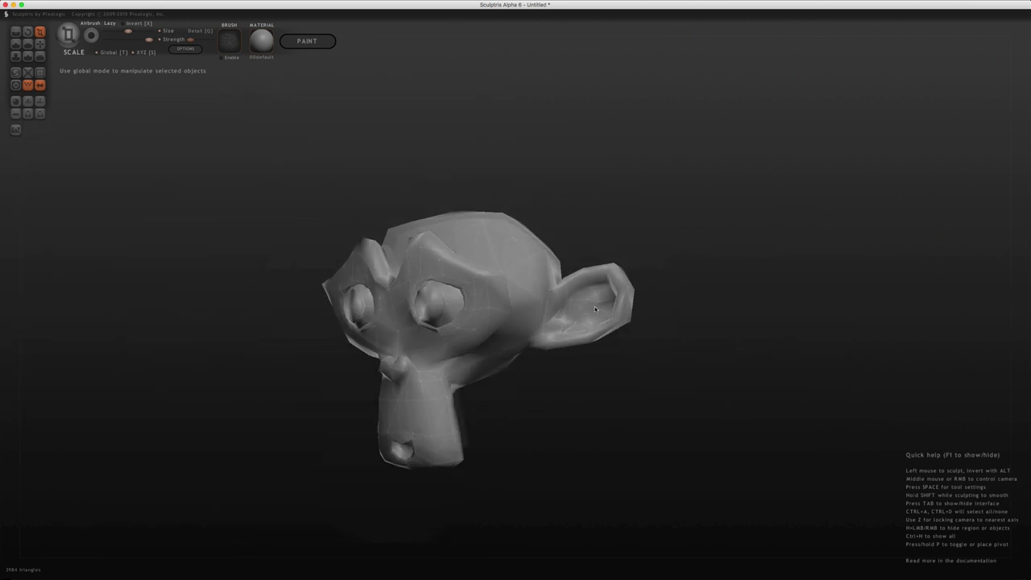
{"action": "scroll", "coordinate": [595, 307], "scroll_direction": "down", "scroll_amount": 3}
{"action": "scroll", "coordinate": [594, 306], "scroll_direction": "down", "scroll_amount": 2}
{"action": "scroll", "coordinate": [594, 306], "scroll_direction": "down", "scroll_amount": 1}
{"action": "scroll", "coordinate": [618, 303], "scroll_direction": "down", "scroll_amount": 2}
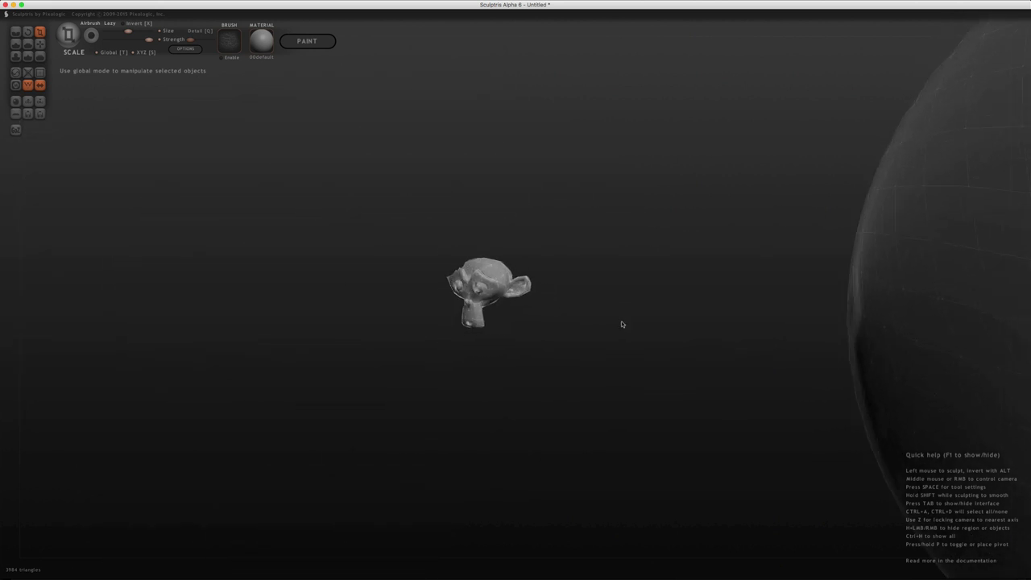
{"action": "scroll", "coordinate": [621, 322], "scroll_direction": "down", "scroll_amount": 2}
{"action": "scroll", "coordinate": [621, 322], "scroll_direction": "down", "scroll_amount": 2}
Scale both monkey heads larger than the sphere and check them from a frontal angle.
{"action": "mouse_move", "coordinate": [612, 313]}
{"action": "middle_mouse_down"}
{"action": "mouse_move", "coordinate": [415, 278]}
{"action": "mouse_move", "coordinate": [323, 300]}
{"action": "middle_mouse_up"}
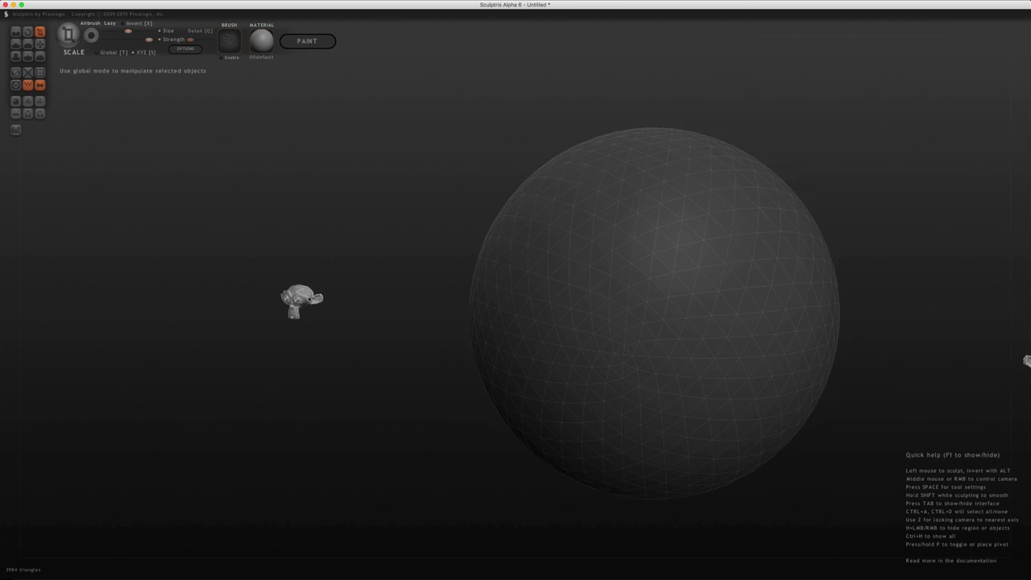
{"action": "left_click_drag", "start_coordinate": [322, 300], "coordinate": [348, 337]}
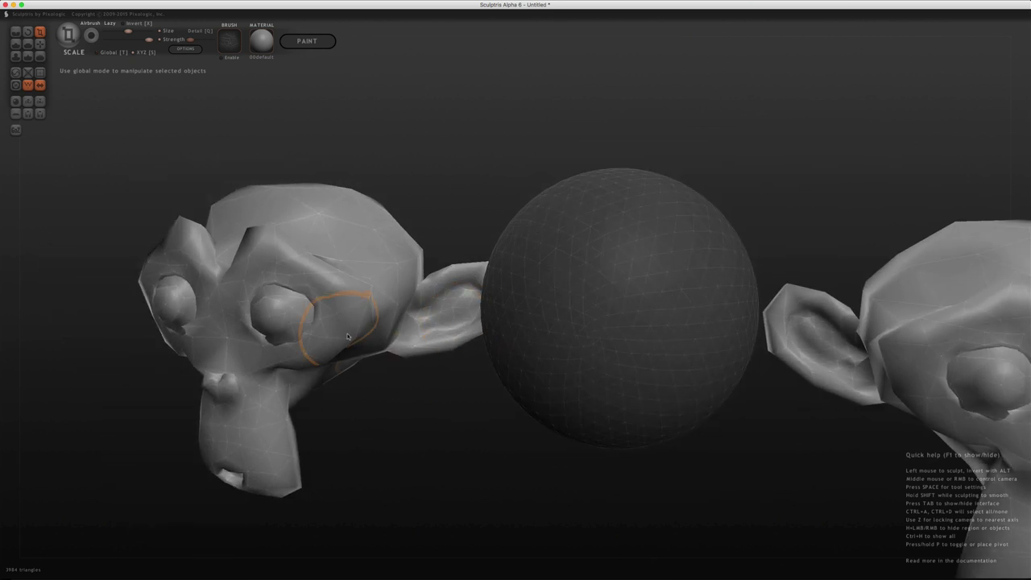
{"action": "mouse_move", "coordinate": [348, 337]}
{"action": "middle_mouse_down"}
{"action": "mouse_move", "coordinate": [432, 344]}
{"action": "mouse_move", "coordinate": [324, 342]}
{"action": "mouse_move", "coordinate": [237, 321]}
{"action": "middle_mouse_up"}
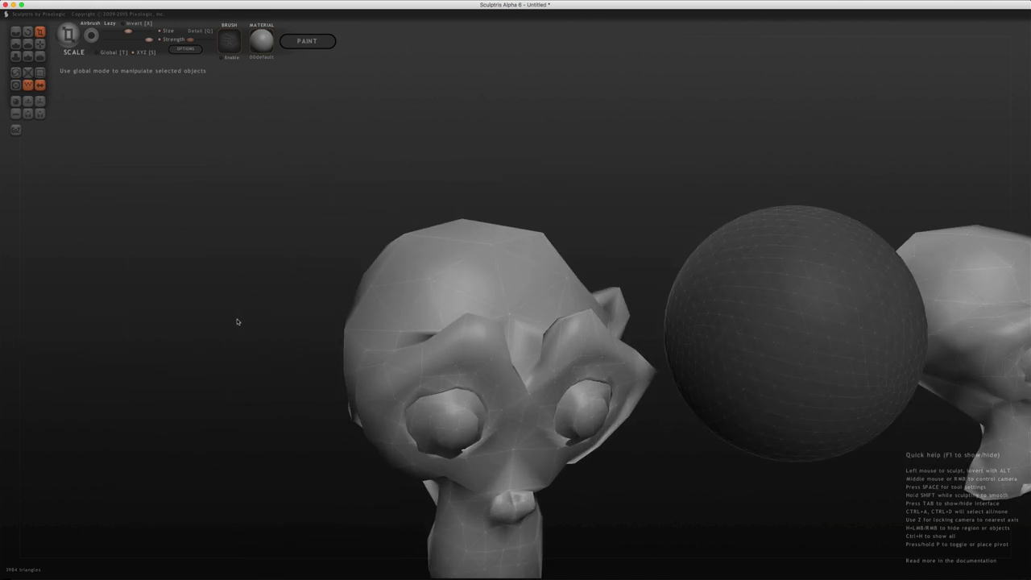
{"action": "mouse_move", "coordinate": [492, 362]}
{"action": "middle_mouse_down"}
{"action": "mouse_move", "coordinate": [414, 311]}
{"action": "mouse_move", "coordinate": [369, 344]}
{"action": "mouse_move", "coordinate": [373, 321]}
{"action": "middle_mouse_up"}
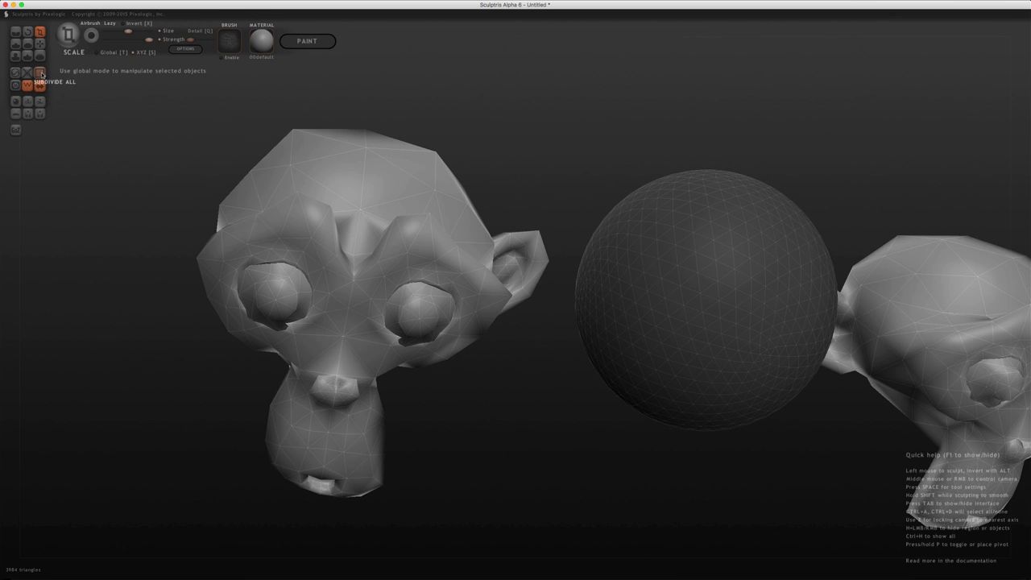
Apply Subdivide All twice for a 63744-triangle mesh and orbit to inspect the smoothed models.
{"action": "mouse_move", "coordinate": [97, 145]}
{"action": "middle_mouse_down"}
{"action": "mouse_move", "coordinate": [321, 258]}
{"action": "mouse_move", "coordinate": [71, 130]}
{"action": "middle_mouse_up"}
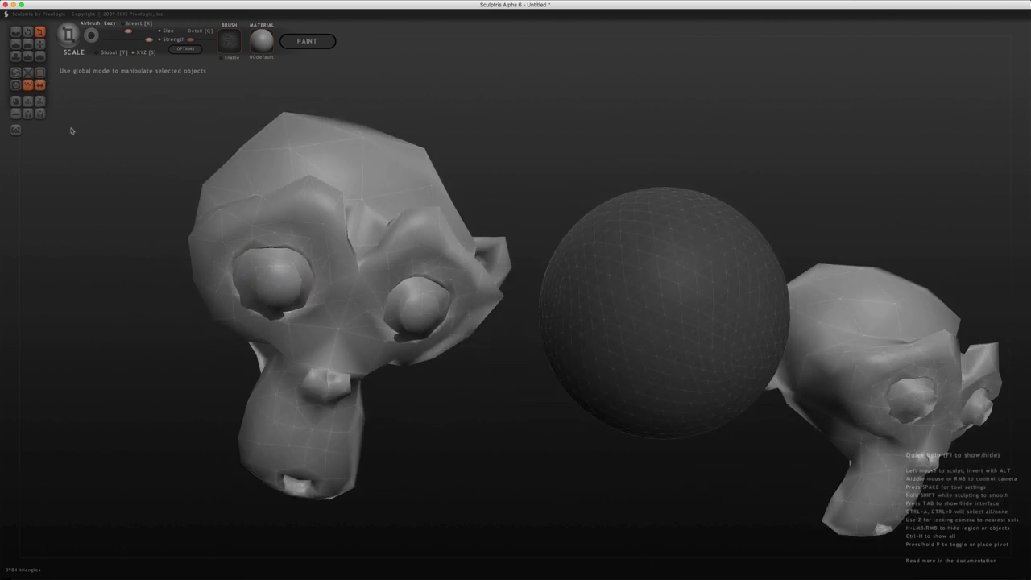
{"action": "left_click", "coordinate": [41, 75]}
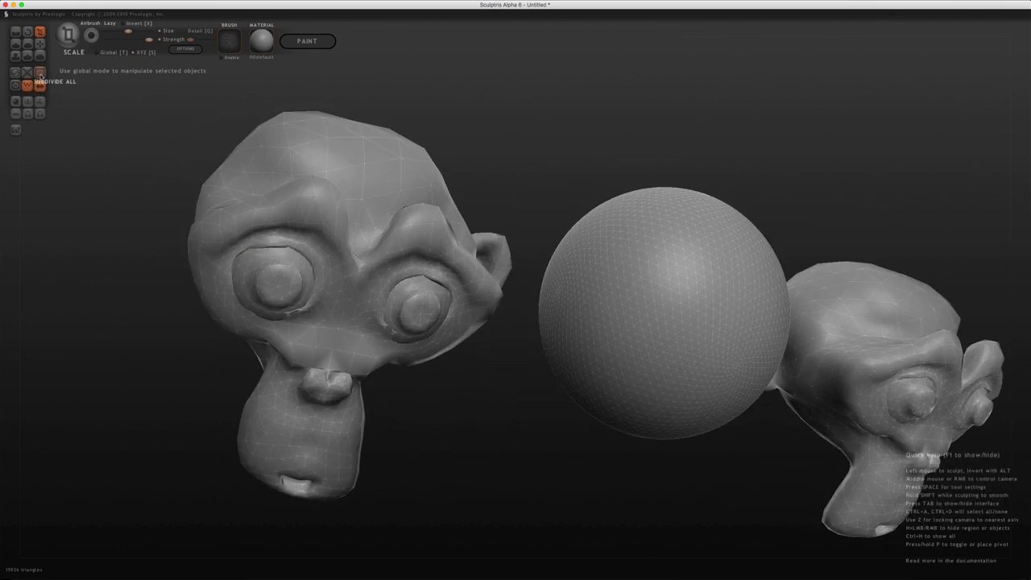
{"action": "left_click", "coordinate": [40, 76]}
{"action": "mouse_move", "coordinate": [334, 270]}
{"action": "middle_mouse_down"}
{"action": "mouse_move", "coordinate": [365, 255]}
{"action": "mouse_move", "coordinate": [302, 231]}
{"action": "mouse_move", "coordinate": [522, 307]}
{"action": "mouse_move", "coordinate": [349, 281]}
{"action": "mouse_move", "coordinate": [369, 298]}
{"action": "mouse_move", "coordinate": [384, 274]}
{"action": "mouse_move", "coordinate": [365, 291]}
{"action": "mouse_move", "coordinate": [340, 286]}
{"action": "mouse_move", "coordinate": [483, 288]}
{"action": "mouse_move", "coordinate": [544, 302]}
{"action": "mouse_move", "coordinate": [550, 272]}
{"action": "middle_mouse_up"}
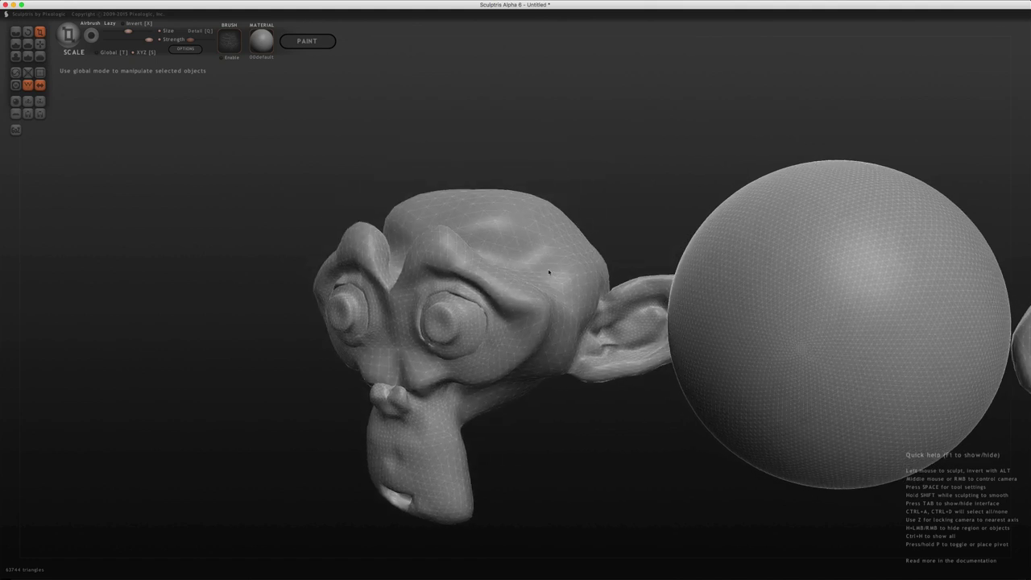
{"action": "mouse_move", "coordinate": [439, 335]}
{"action": "middle_mouse_down"}
{"action": "mouse_move", "coordinate": [483, 365]}
{"action": "mouse_move", "coordinate": [609, 343]}
{"action": "mouse_move", "coordinate": [531, 332]}
{"action": "middle_mouse_up"}
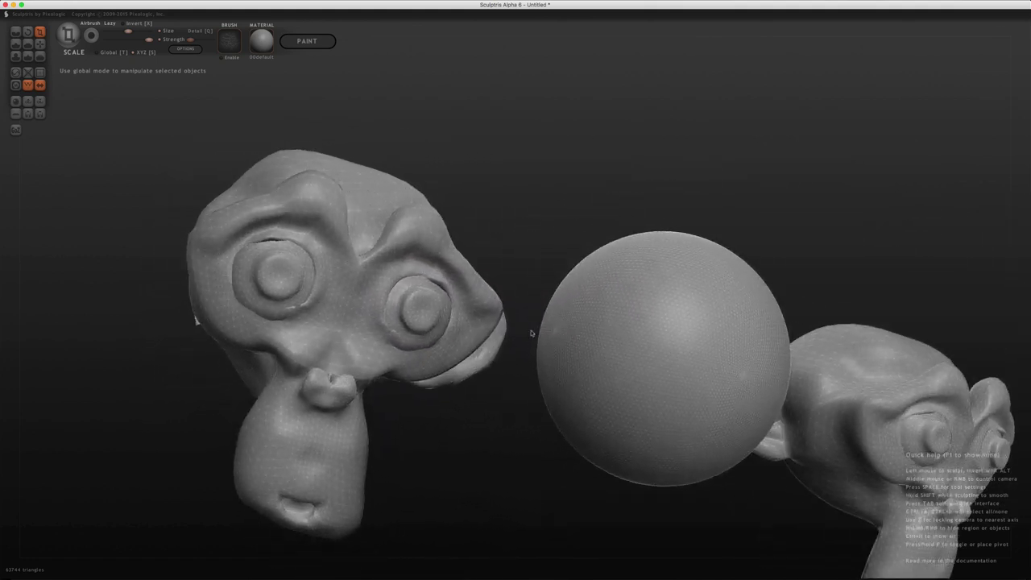
{"action": "mouse_move", "coordinate": [604, 332]}
{"action": "middle_mouse_down"}
{"action": "mouse_move", "coordinate": [534, 293]}
{"action": "mouse_move", "coordinate": [573, 202]}
{"action": "middle_mouse_up"}
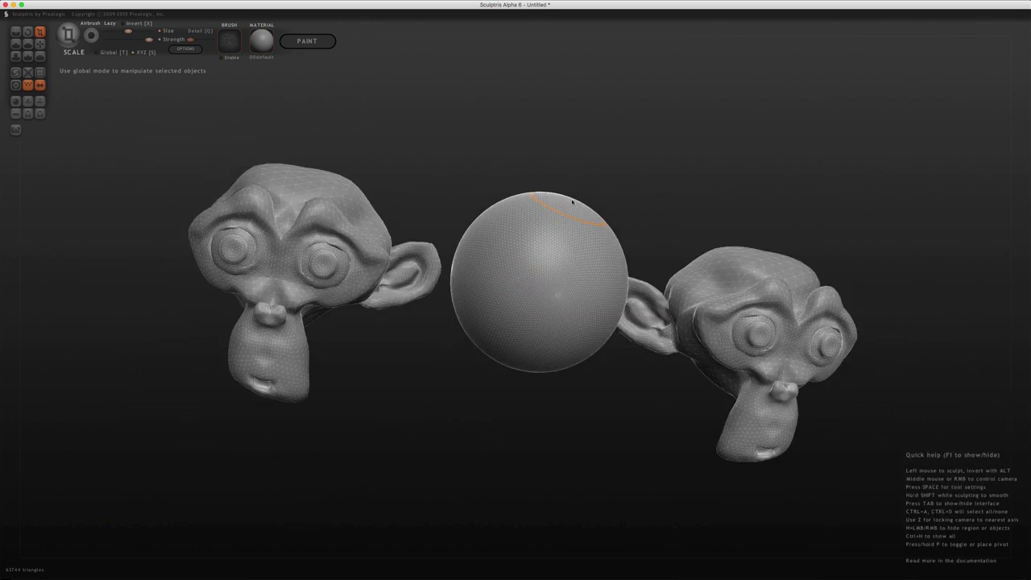